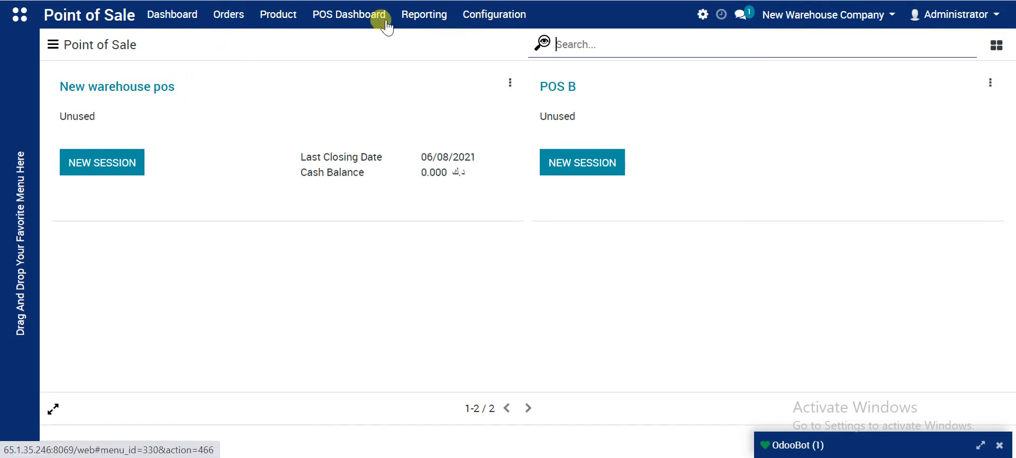
# Create a new point of sale from the point of sale configuration list and name it "SHop 1".
pyautogui.click(502, 17)
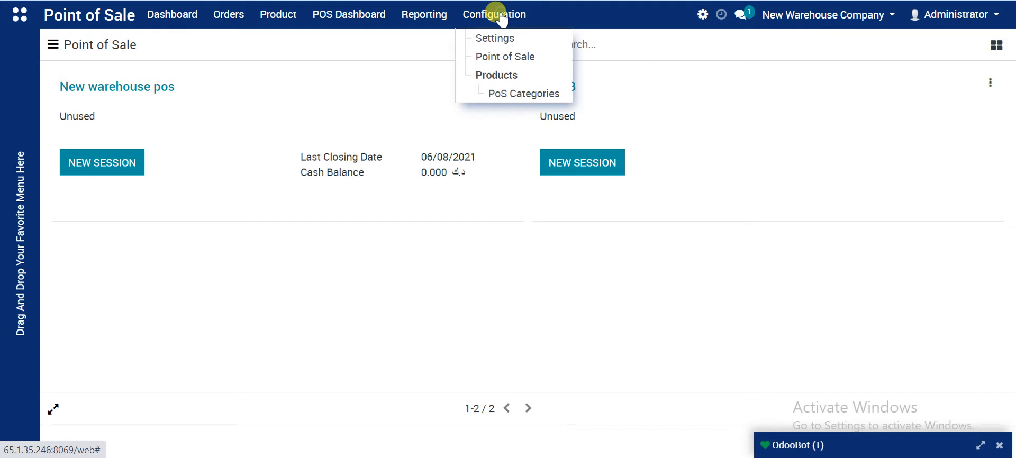
pyautogui.click(495, 60)
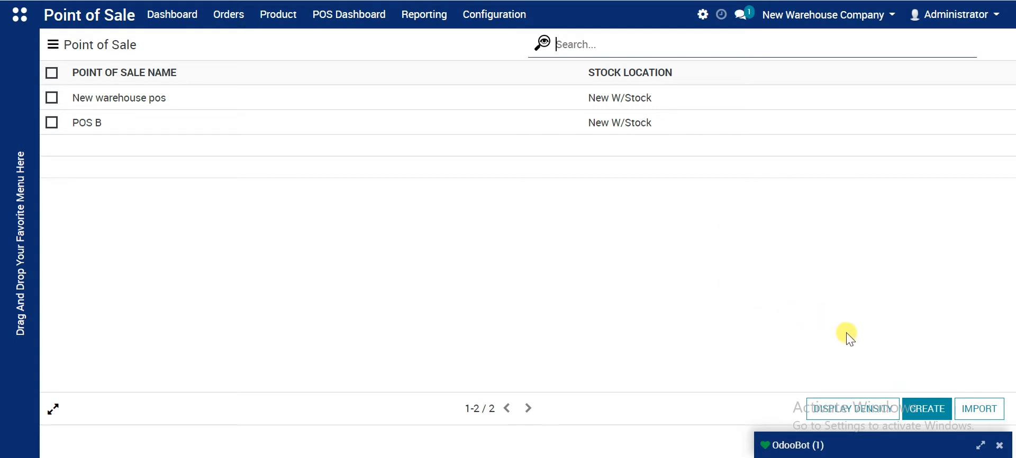
pyautogui.click(924, 412)
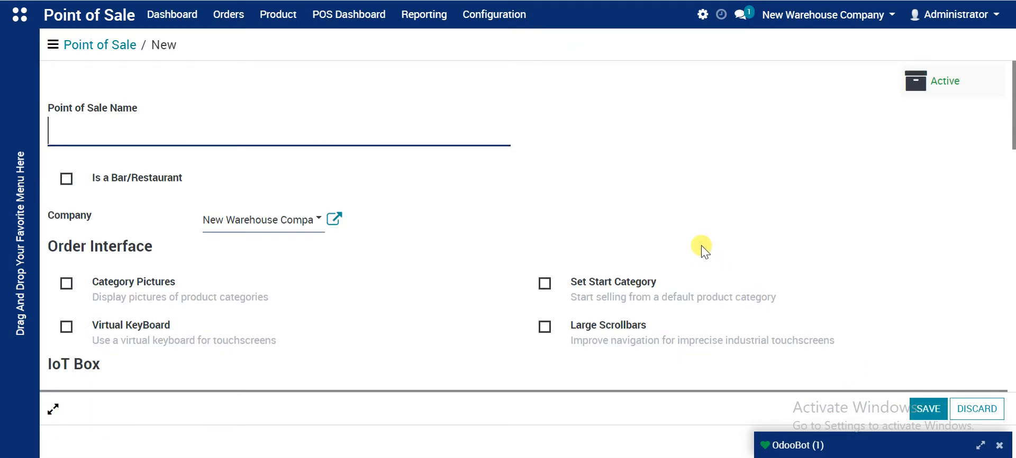
pyautogui.write('SHop 1')
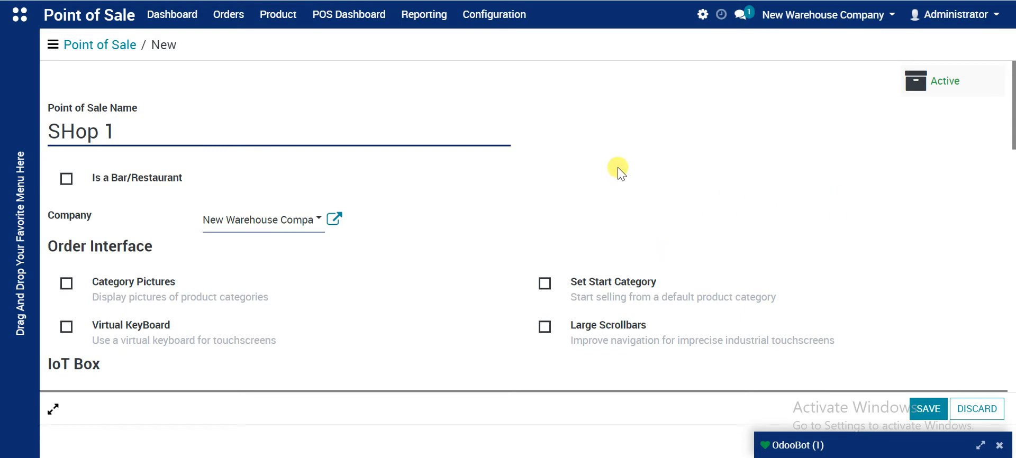
# Enable Category Pictures and Virtual KeyBoard in the order interface settings of the new point of sale.
pyautogui.scroll(-10, 618, 170)
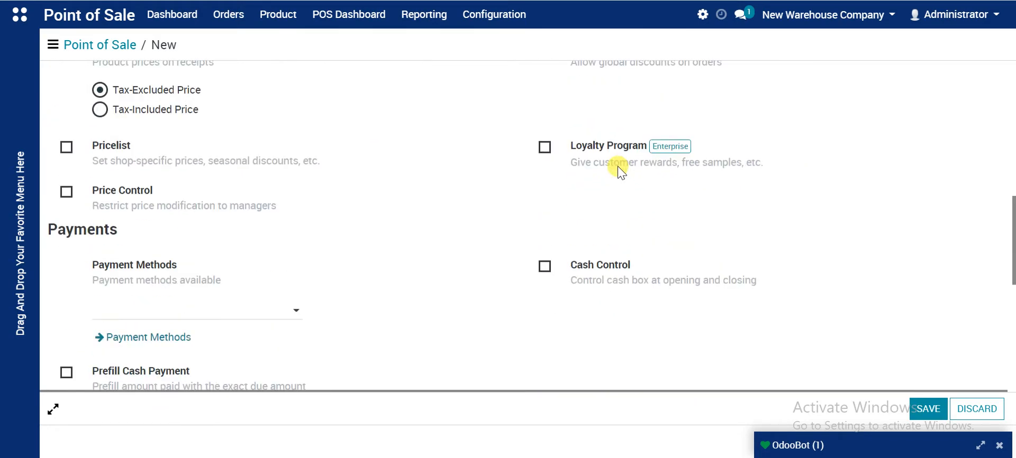
pyautogui.scroll(10, 621, 170)
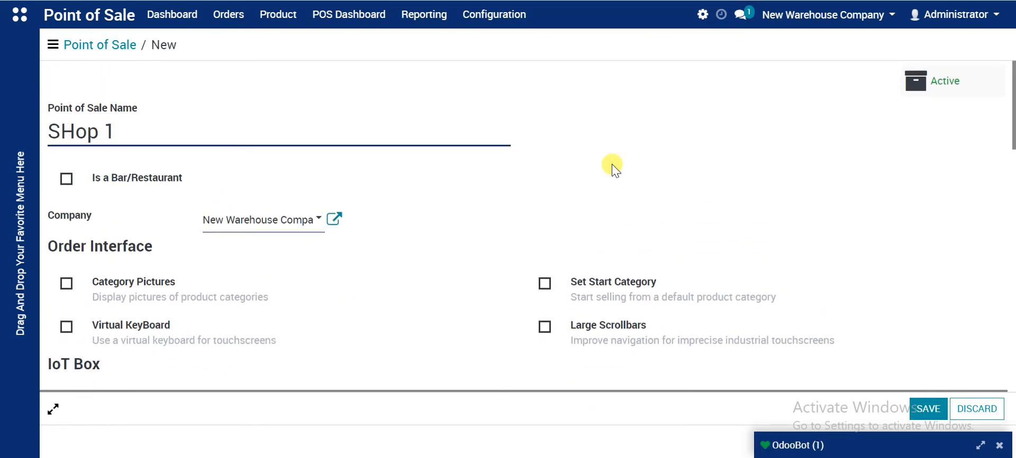
pyautogui.scroll(-1, 614, 169)
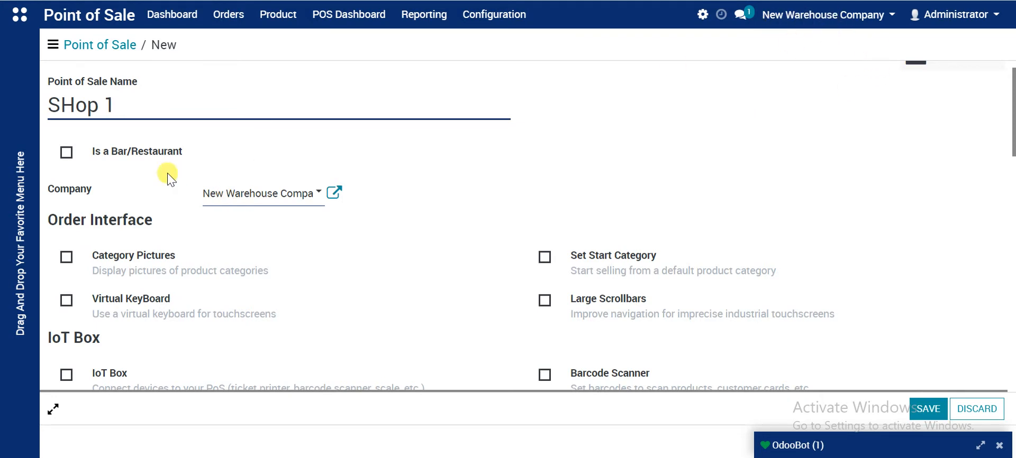
pyautogui.scroll(-1, 87, 176)
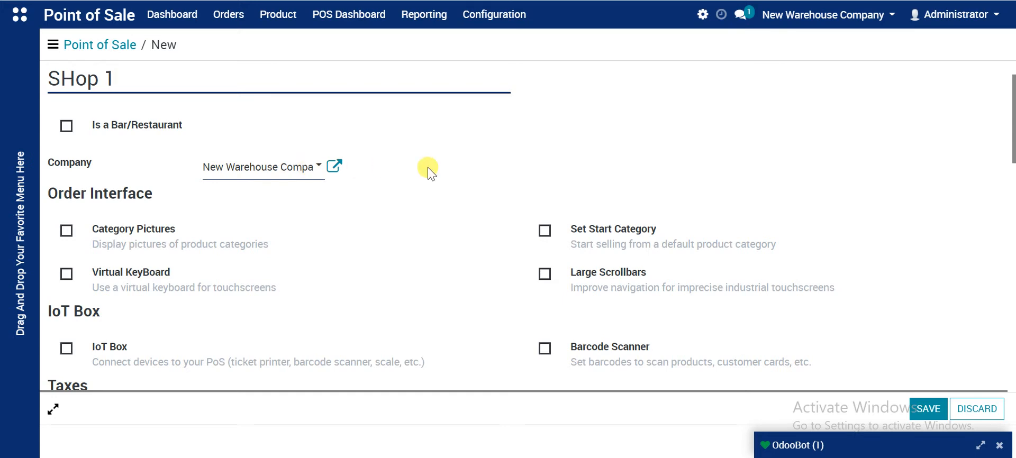
pyautogui.scroll(-3, 326, 169)
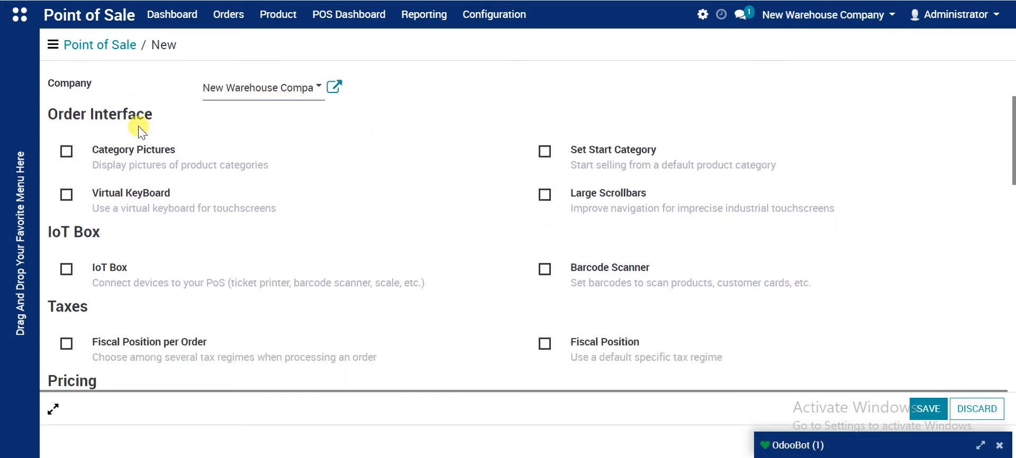
pyautogui.click(66, 151)
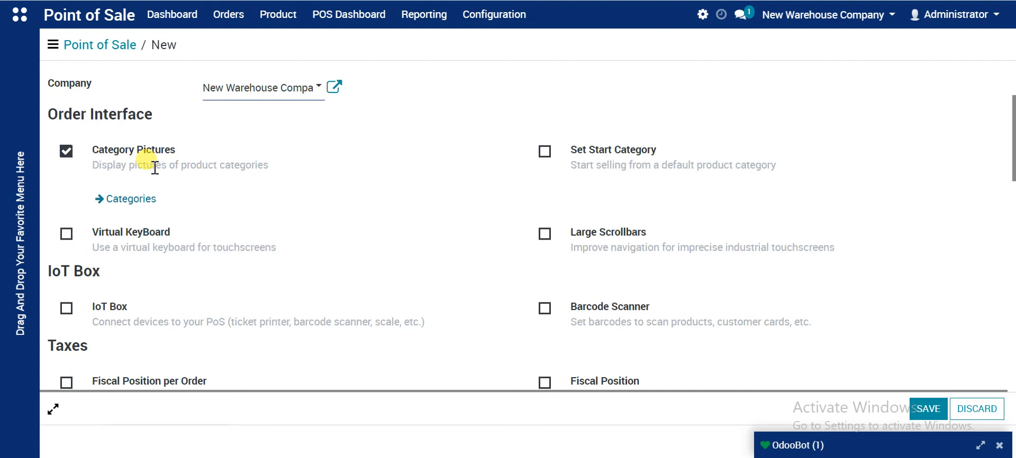
pyautogui.click(67, 236)
# Enable the IoT Box with Electronic Scale, Cashdrawer and Receipt Printer, and turn on the separate Barcode Scanner option.
pyautogui.scroll(-1, 448, 152)
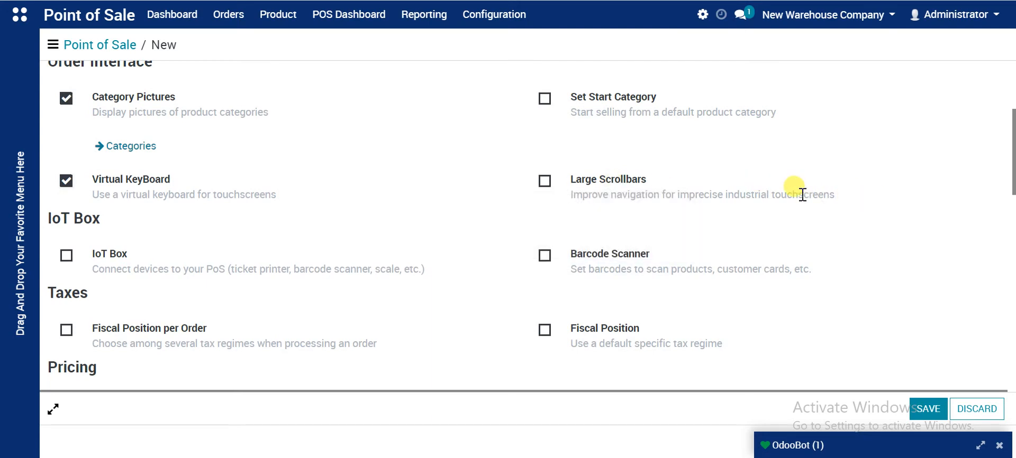
pyautogui.scroll(-2, 371, 193)
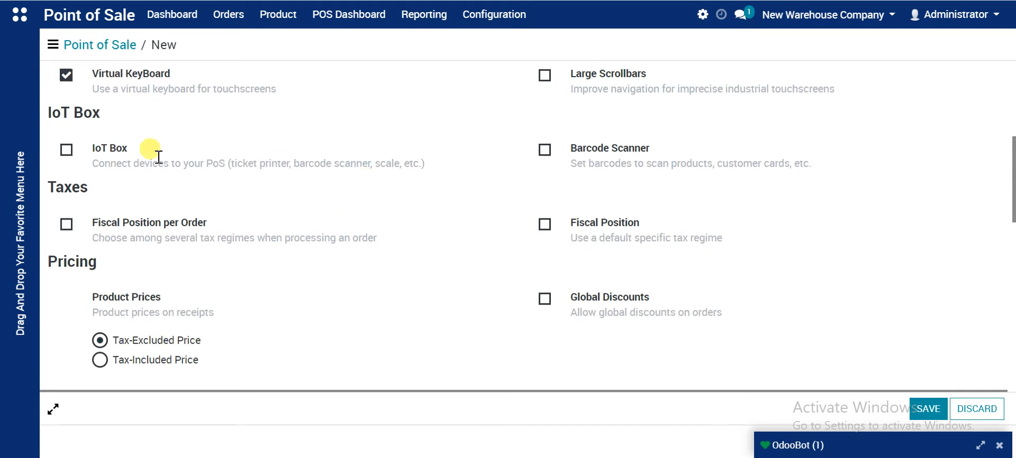
pyautogui.click(66, 151)
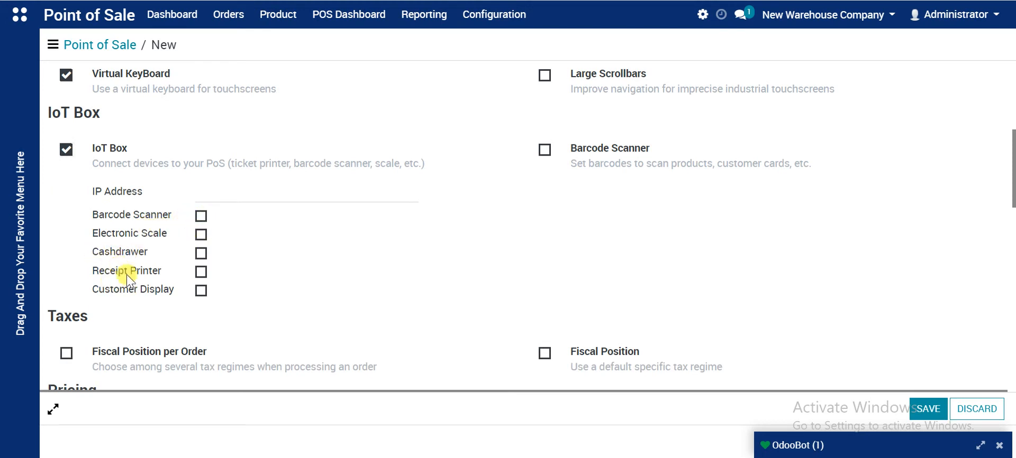
pyautogui.click(201, 234)
pyautogui.click(201, 253)
pyautogui.click(201, 271)
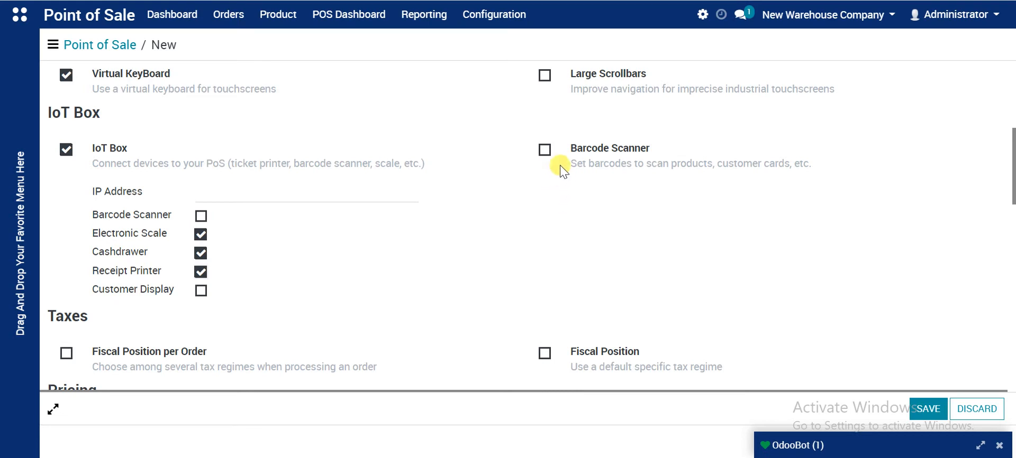
pyautogui.click(546, 150)
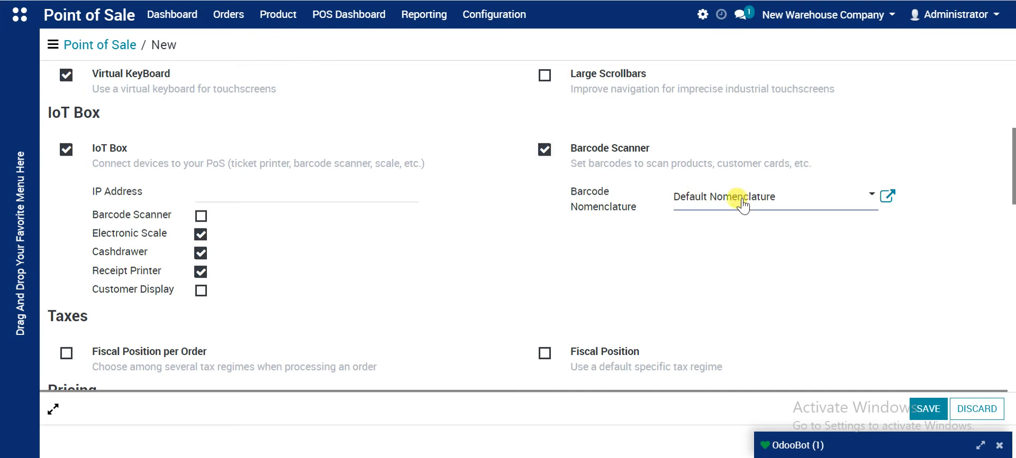
# Enable the Pricelist option in the pricing settings, keeping tax-excluded product prices.
pyautogui.scroll(-3, 379, 217)
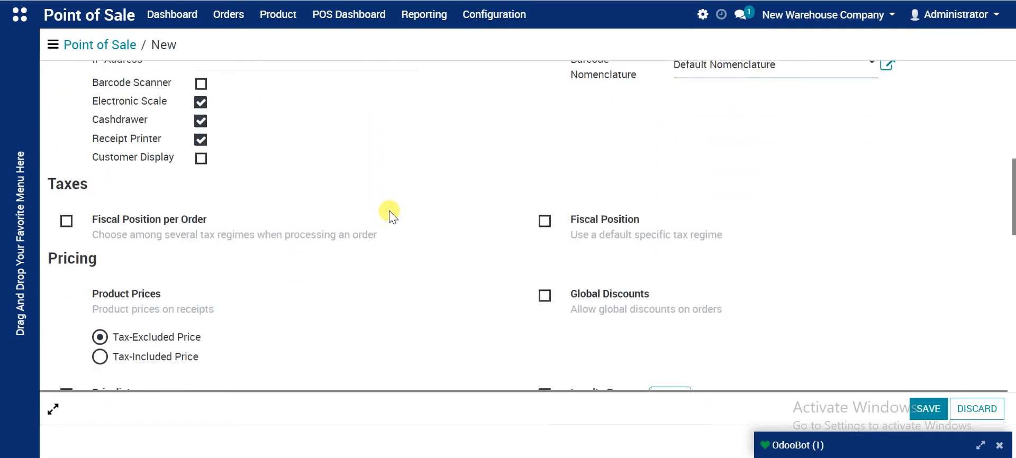
pyautogui.scroll(-1, 133, 219)
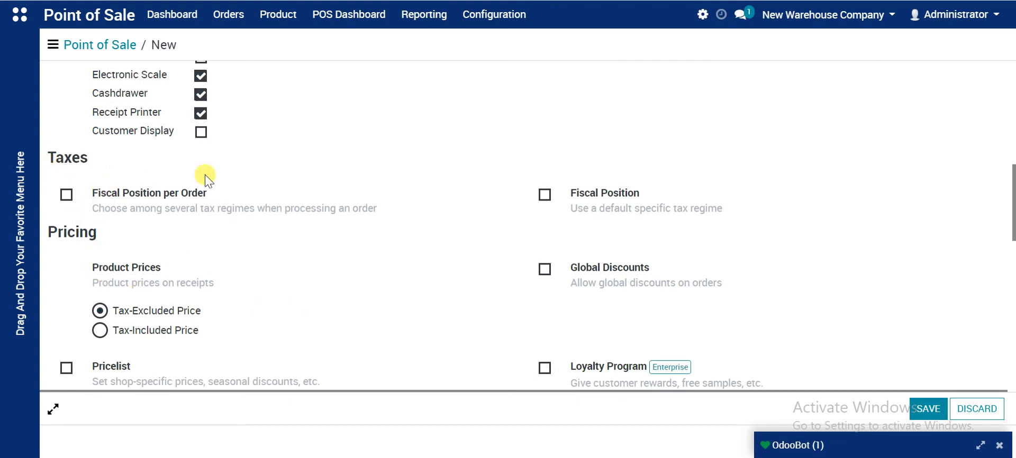
pyautogui.scroll(-1, 712, 222)
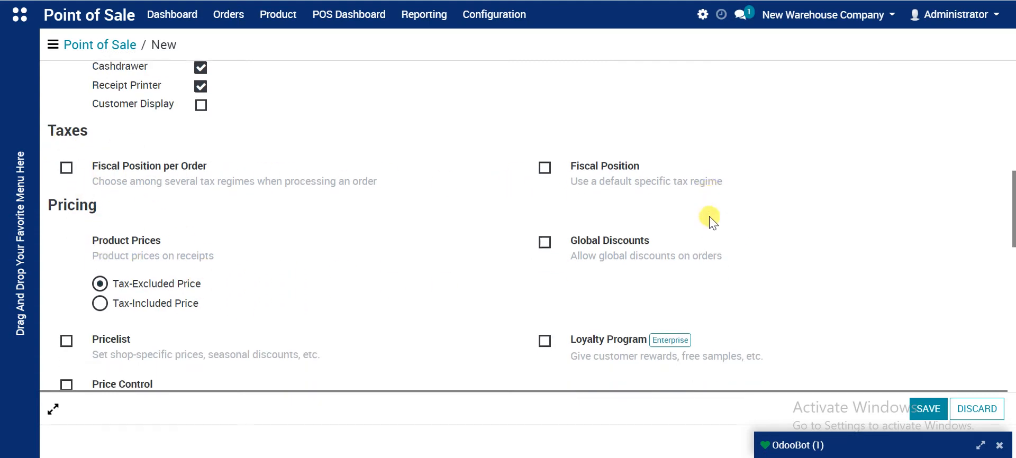
pyautogui.scroll(-3, 709, 220)
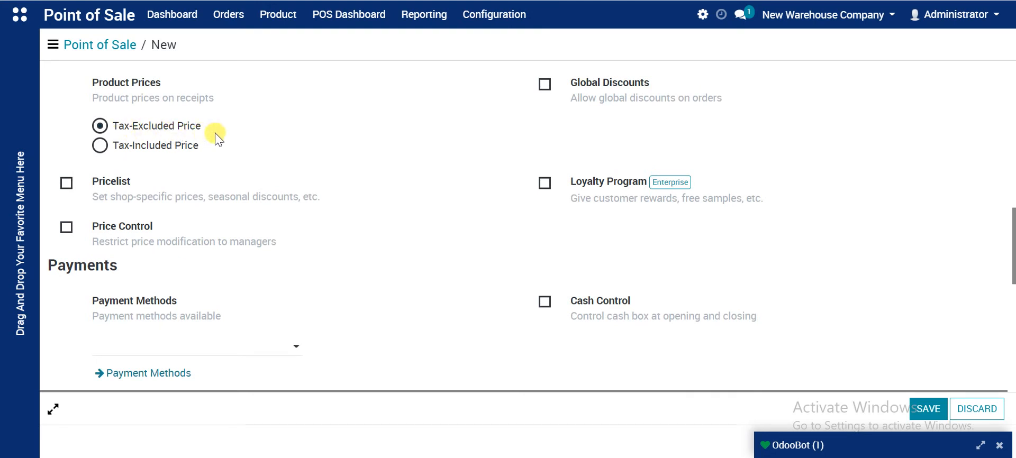
pyautogui.scroll(-2, 217, 139)
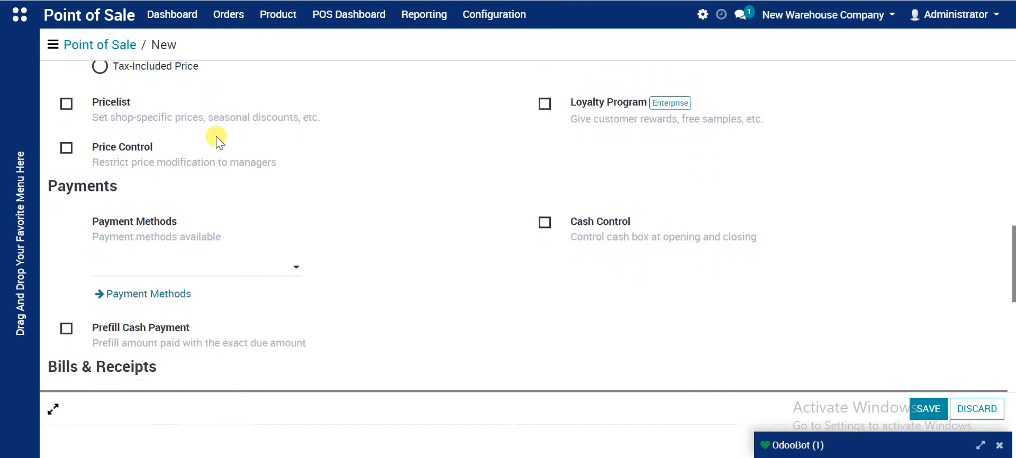
pyautogui.scroll(1, 217, 139)
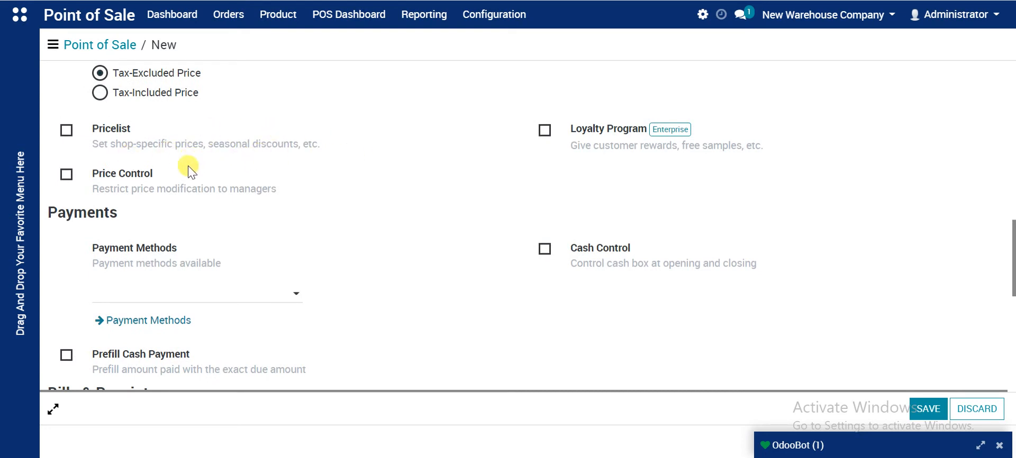
pyautogui.click(66, 134)
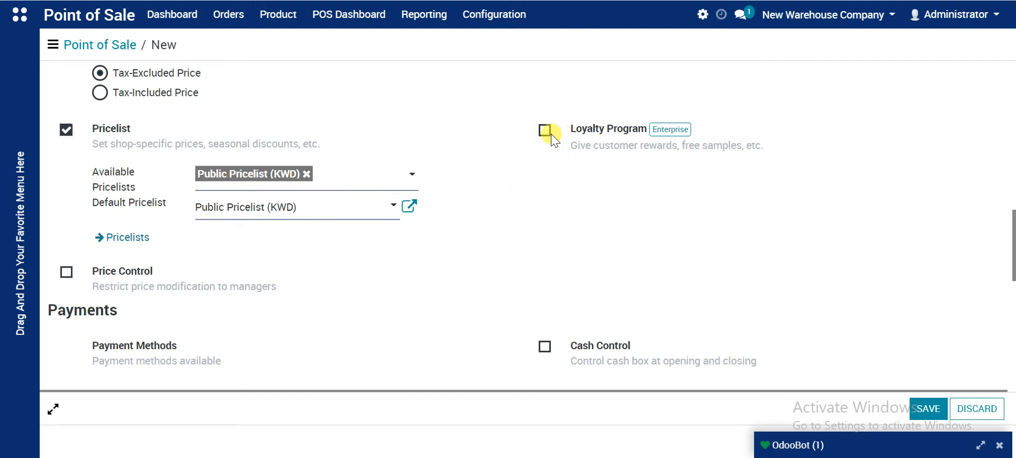
pyautogui.moveTo(590, 146); pyautogui.dragTo(726, 148)
pyautogui.click(747, 194)
# Enable Cash Control in the payment settings of the new point of sale.
pyautogui.scroll(-2, 516, 142)
pyautogui.scroll(-3, 515, 142)
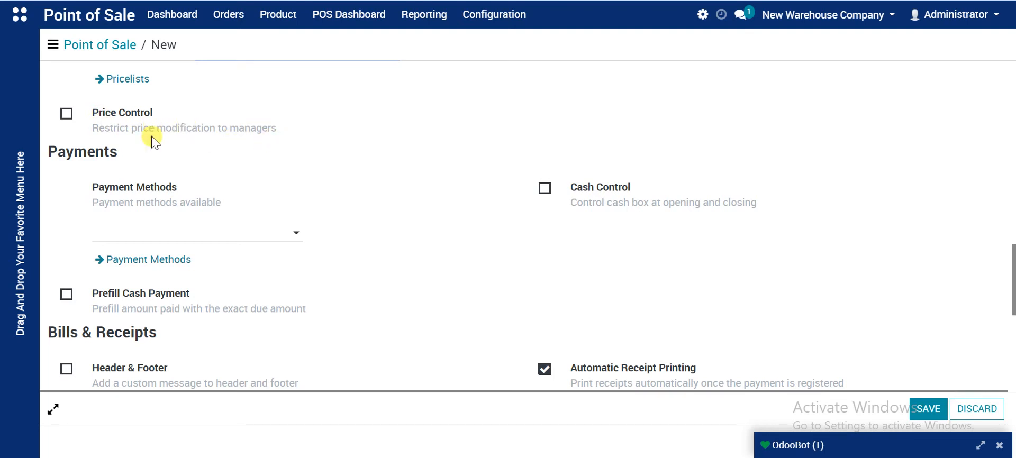
pyautogui.scroll(-1, 265, 163)
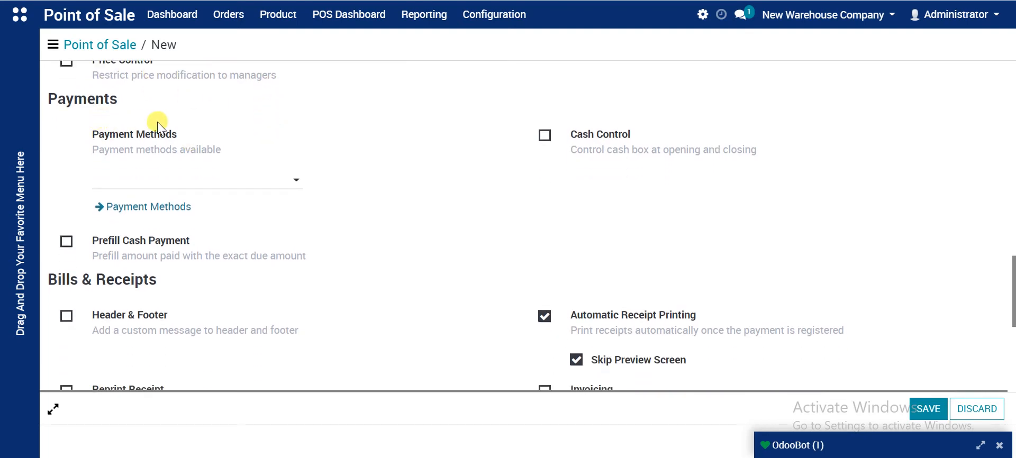
pyautogui.click(544, 137)
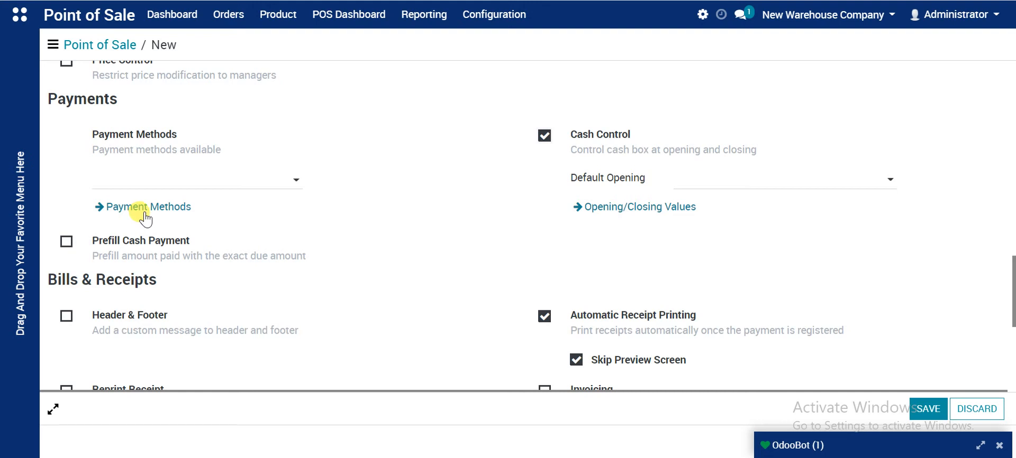
# Enable the receipt Header & Footer with header "Contact details goes here" and footer "thanks for shopping with us..".
pyautogui.scroll(-1, 252, 194)
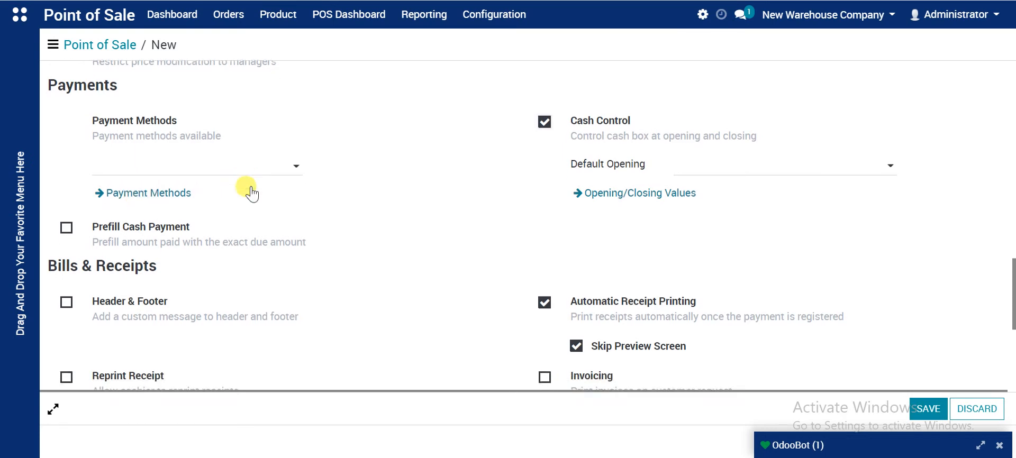
pyautogui.scroll(-5, 252, 193)
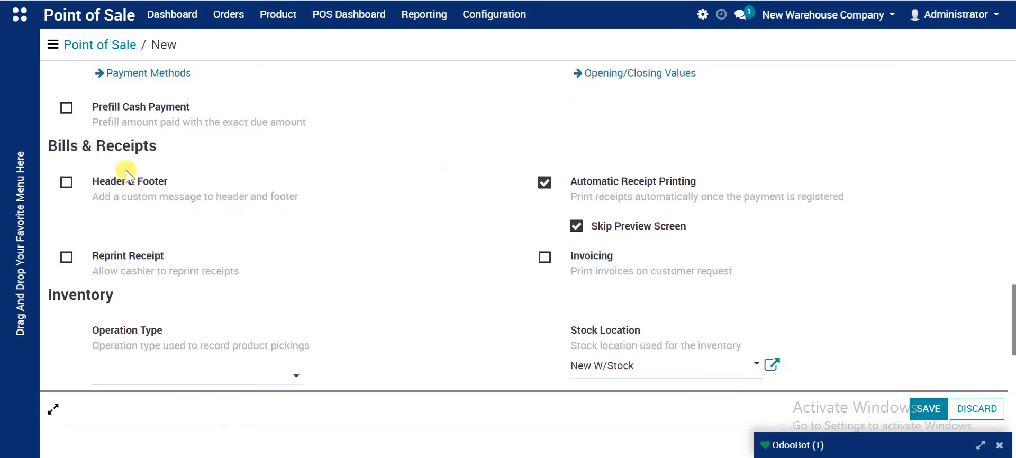
pyautogui.scroll(-1, 126, 170)
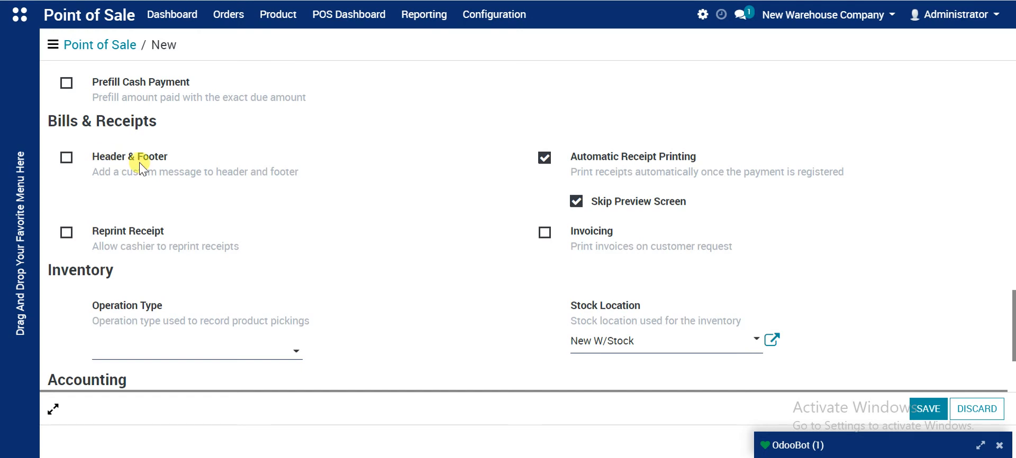
pyautogui.click(66, 158)
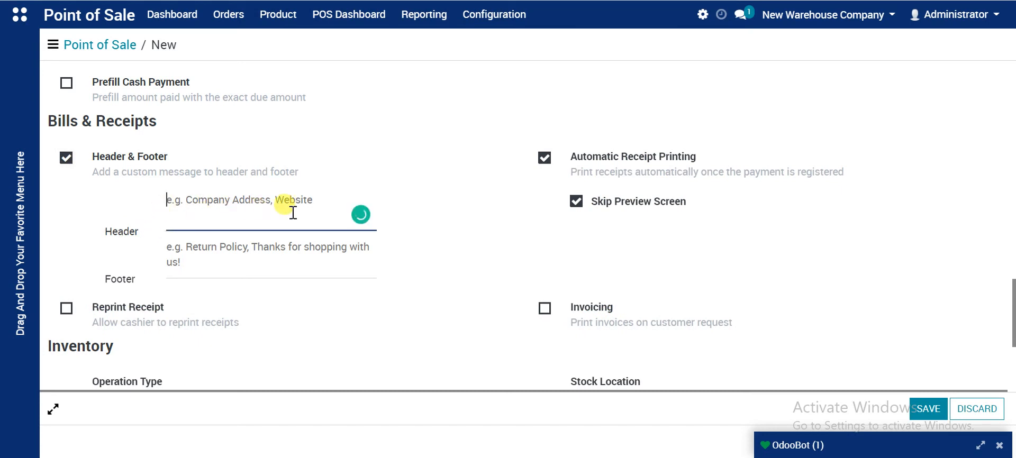
pyautogui.write('ct details goes here')
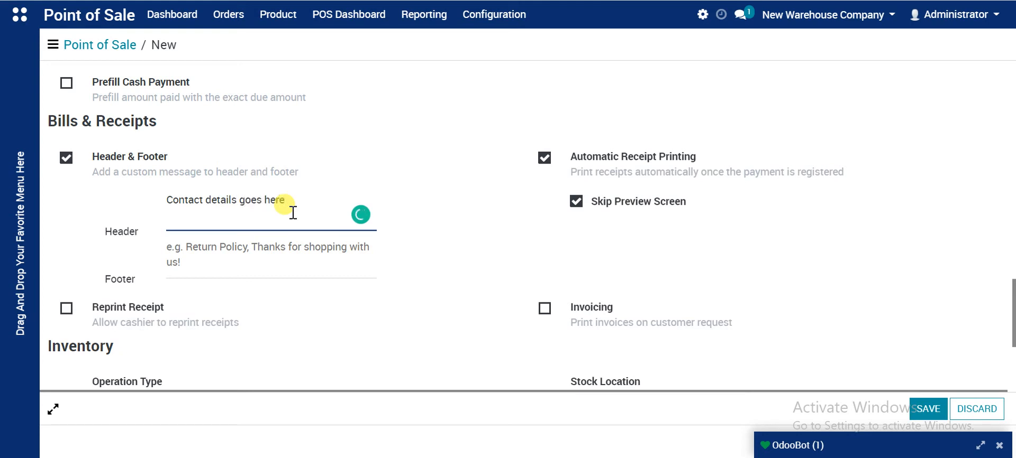
pyautogui.click(182, 272)
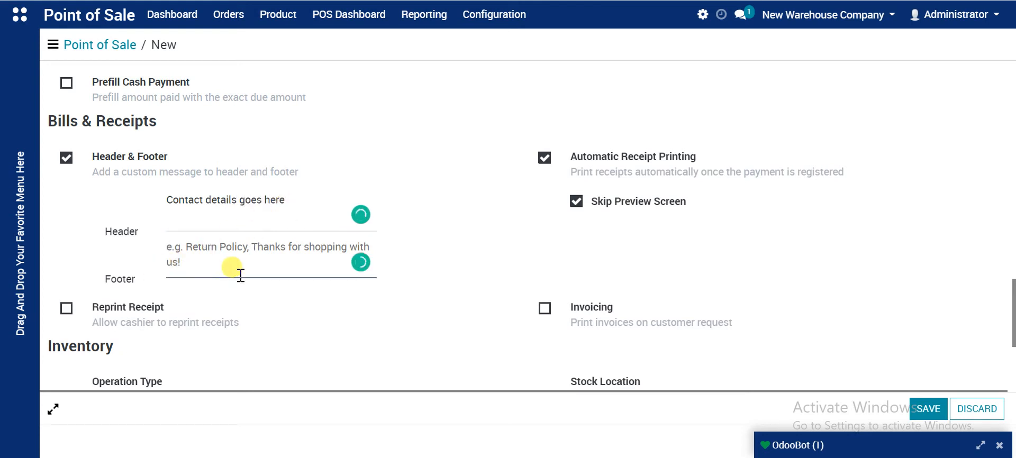
pyautogui.write('ta')
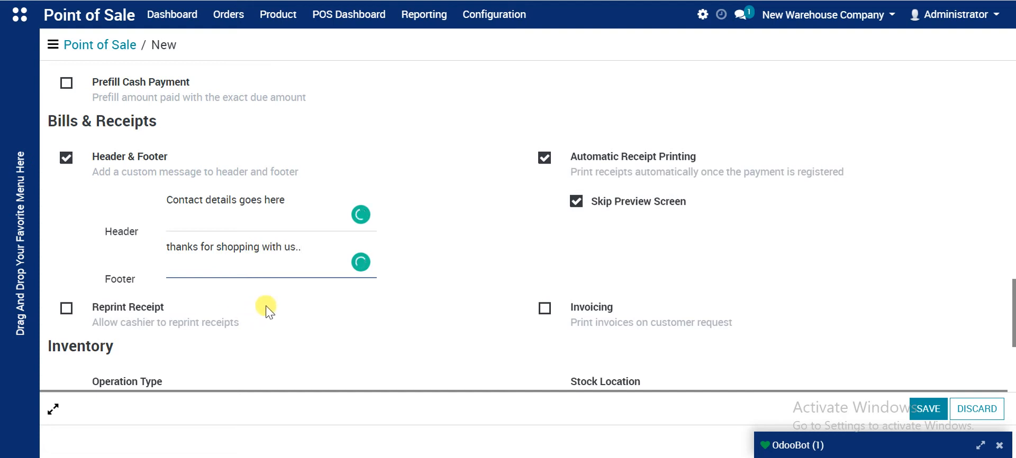
# Examine the receipt reprinting, invoicing and inventory settings, including the operation type and stock location.
pyautogui.scroll(-1, 265, 293)
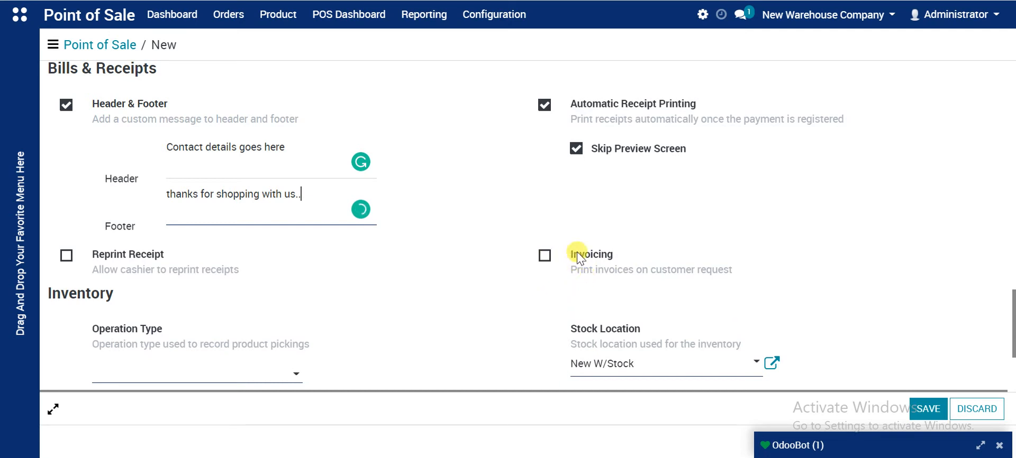
pyautogui.scroll(-2, 303, 244)
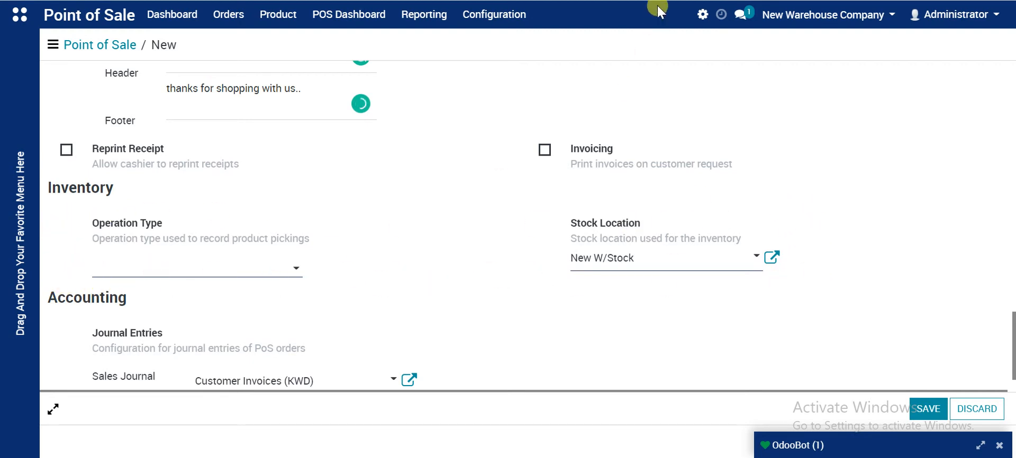
pyautogui.moveTo(135, 257)
pyautogui.moveTo(306, 231)
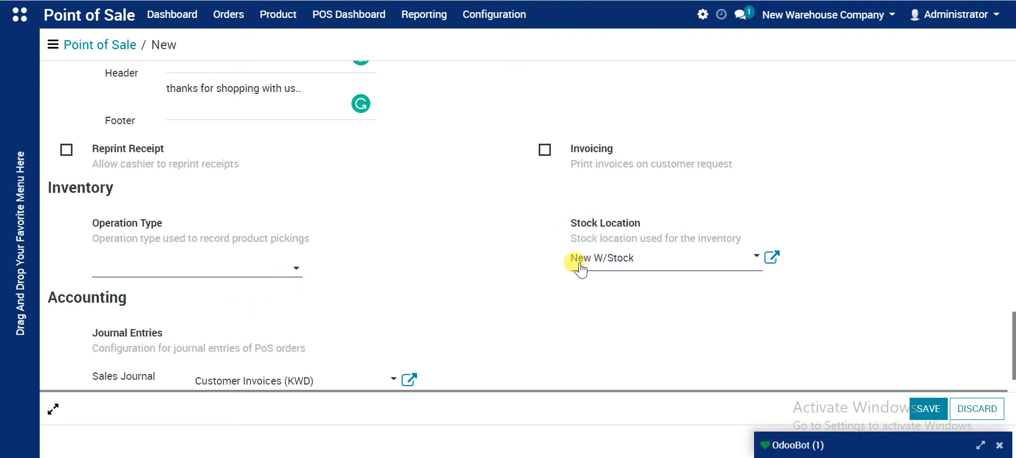
# Set the stock location to New W/Stock and the operation type to New Warehouse Company: PoS Orders.
pyautogui.click(757, 257)
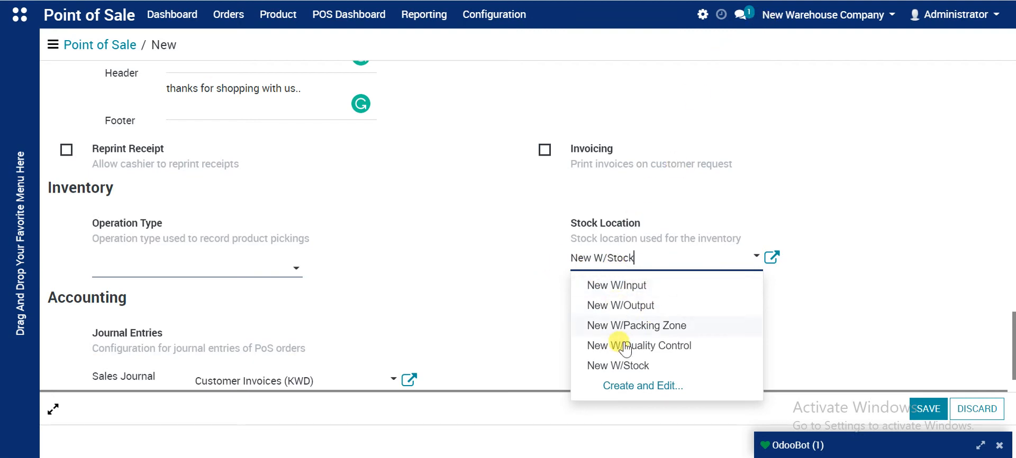
pyautogui.click(621, 370)
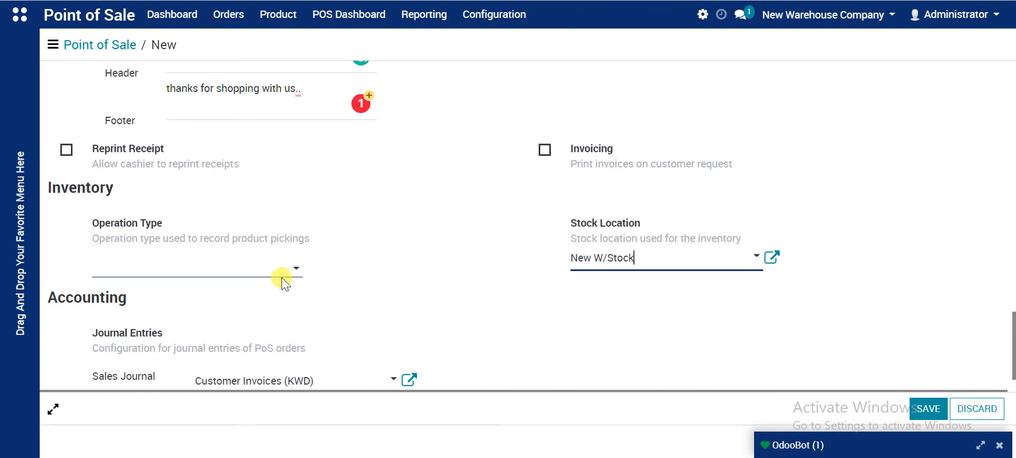
pyautogui.click(294, 267)
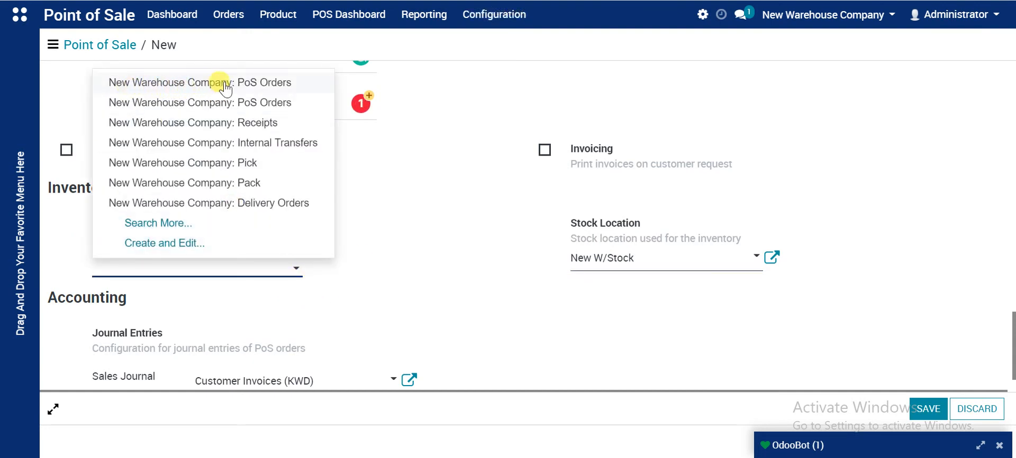
pyautogui.click(264, 85)
# Check the accounting journal settings, save the new point of sale and review its saved configuration.
pyautogui.scroll(-1, 401, 224)
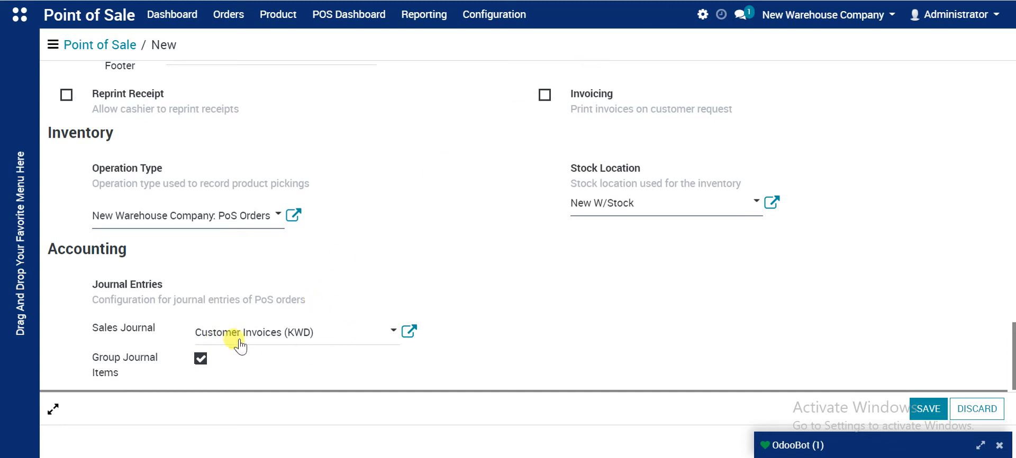
pyautogui.moveTo(317, 347)
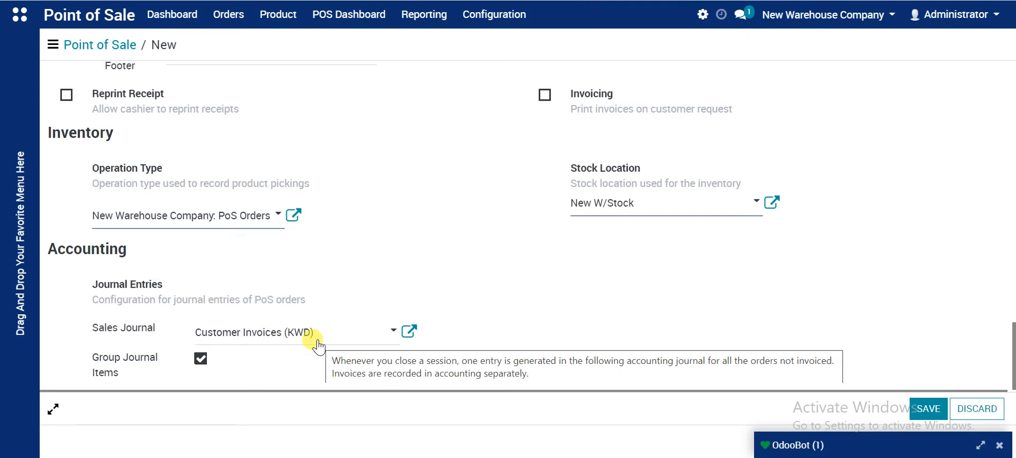
pyautogui.click(924, 409)
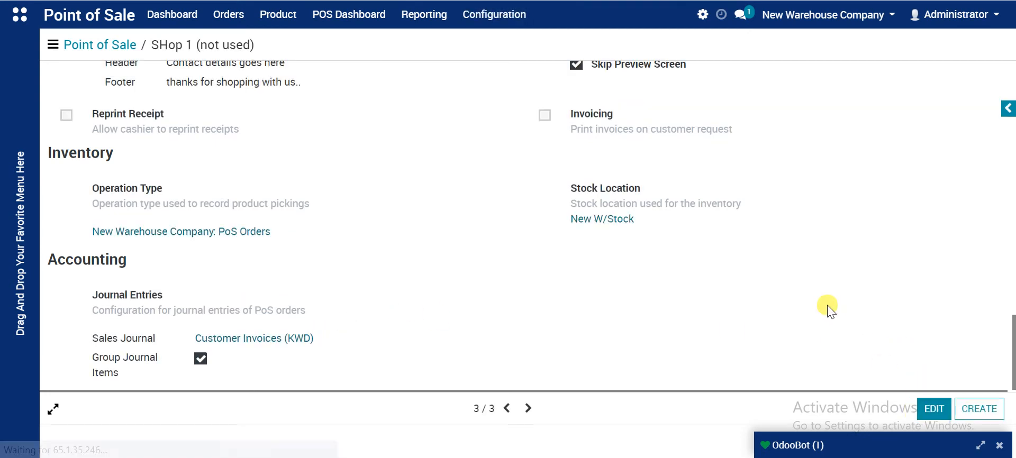
pyautogui.scroll(15, 828, 309)
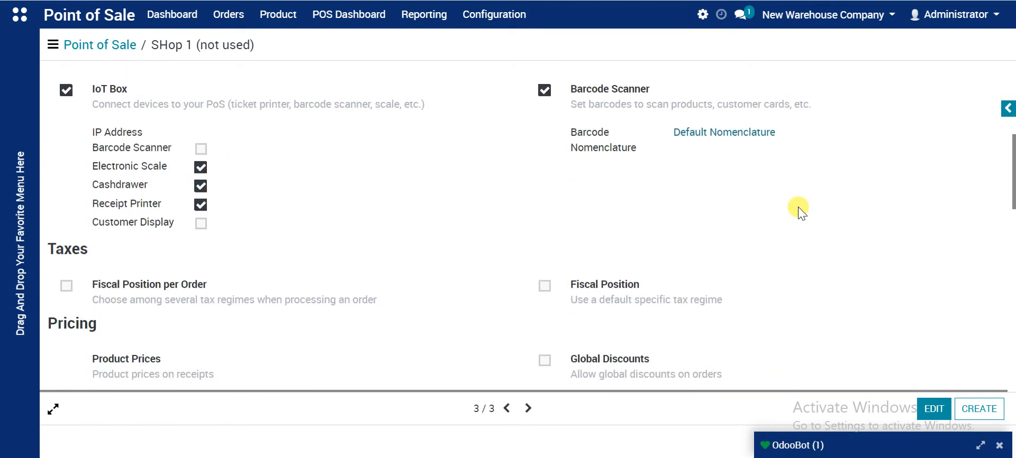
pyautogui.scroll(6, 794, 209)
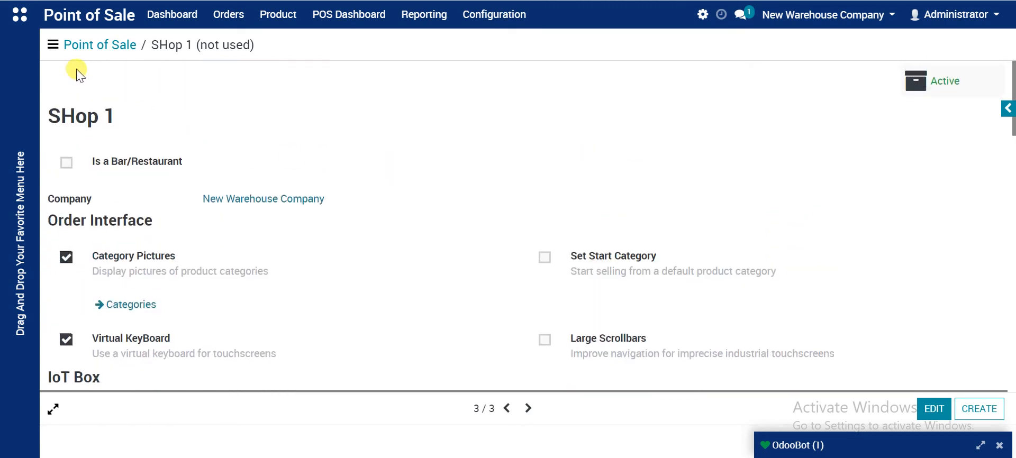
# Return to the point of sale dashboard and start a new session for SHop 1.
pyautogui.click(91, 44)
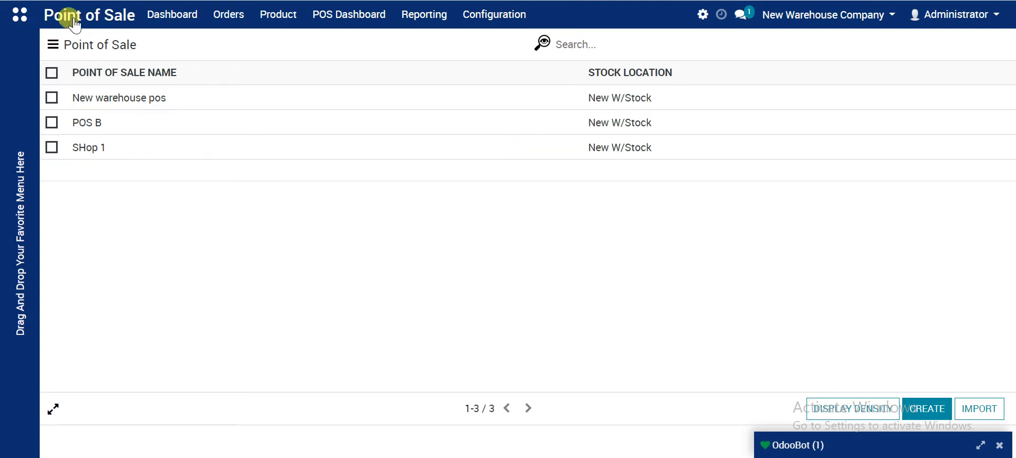
pyautogui.click(175, 16)
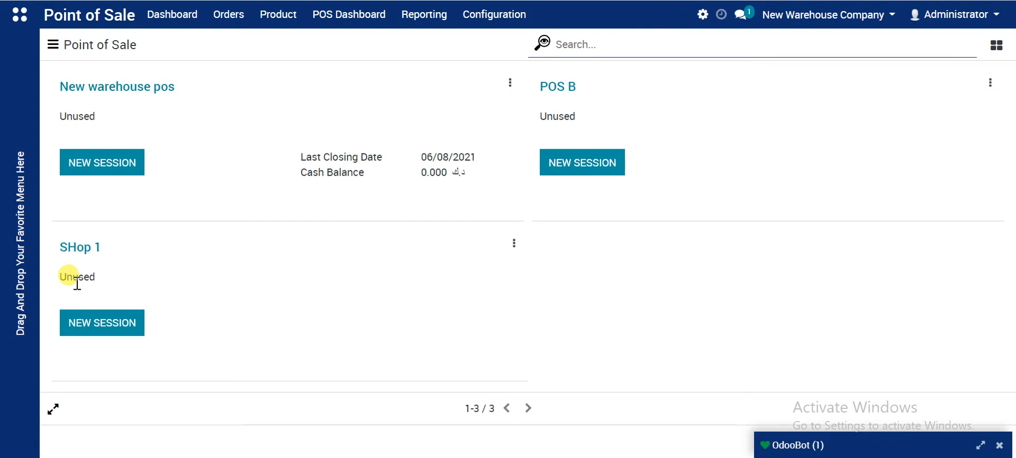
pyautogui.click(94, 328)
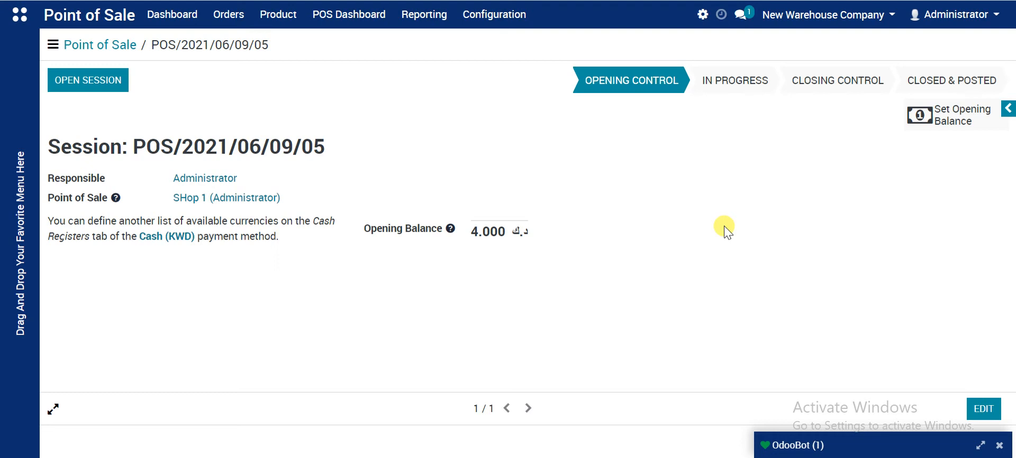
# Set the session's opening balance by adding a cash line with coin/bill value 500 and confirming it.
pyautogui.click(951, 126)
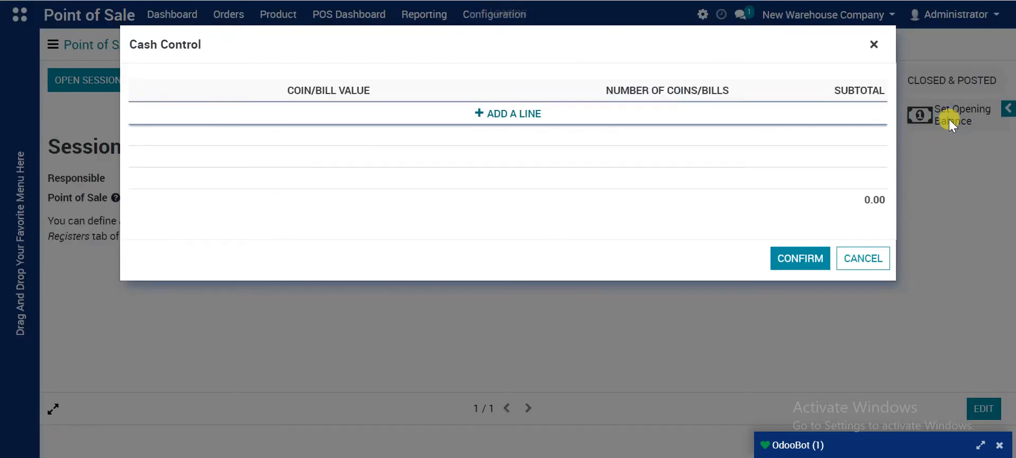
pyautogui.click(480, 114)
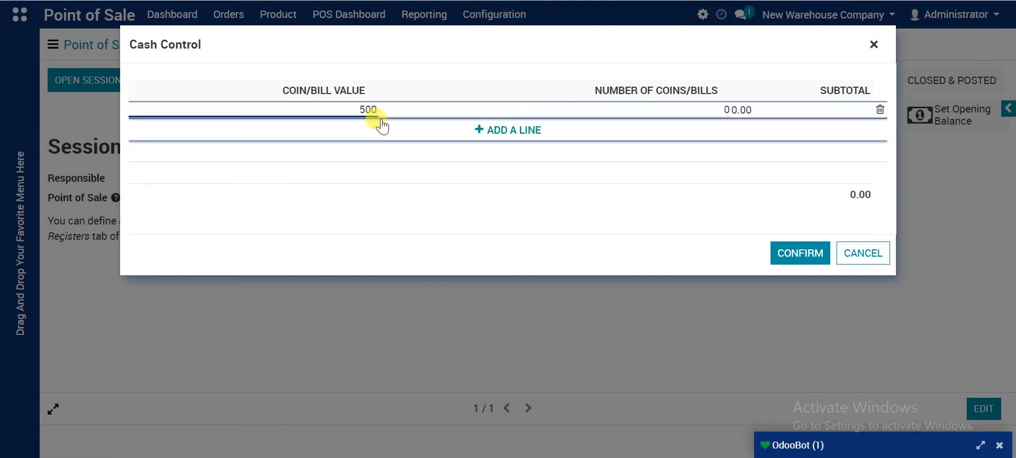
pyautogui.click(753, 121)
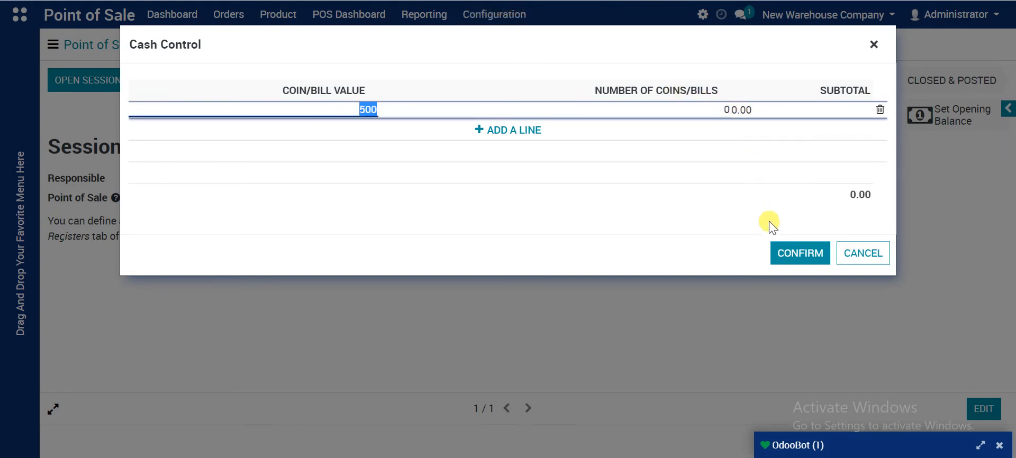
pyautogui.click(786, 249)
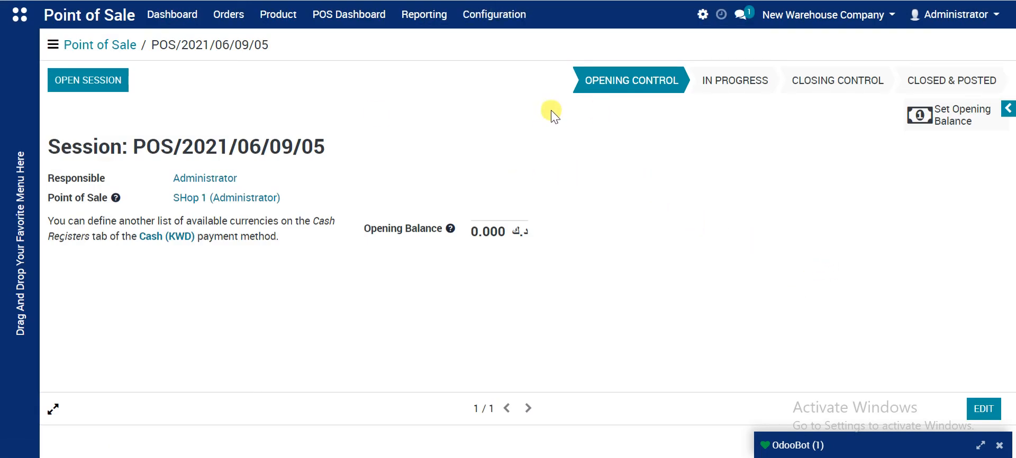
# Open the SHop 1 session and review its balances and summary by payment methods.
pyautogui.click(82, 84)
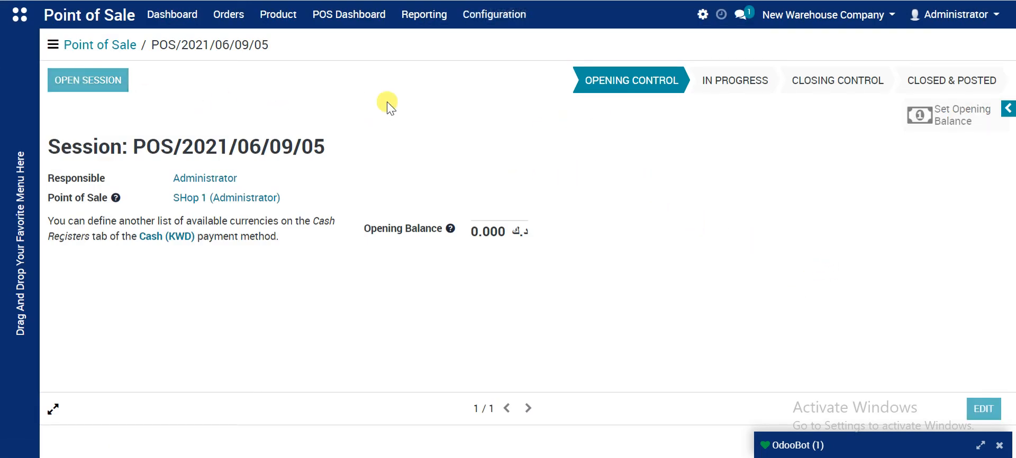
pyautogui.scroll(-2, 387, 106)
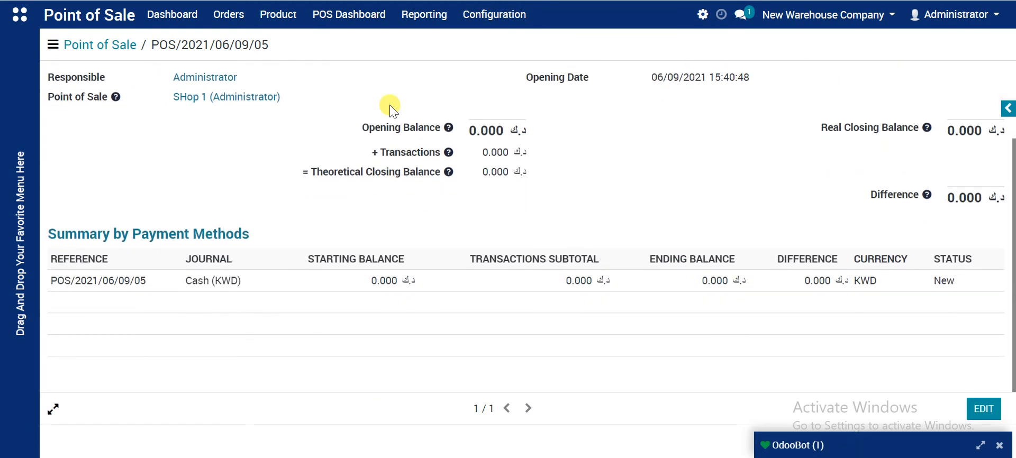
pyautogui.scroll(2, 390, 108)
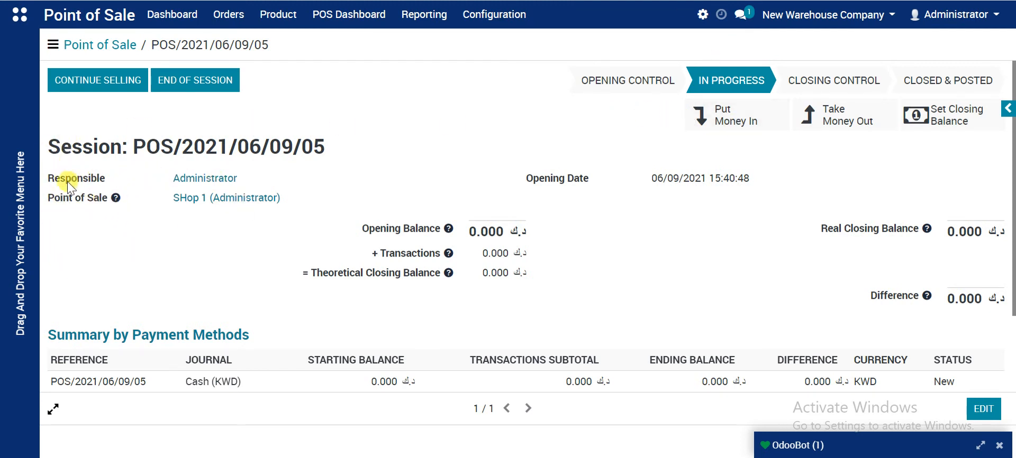
pyautogui.scroll(-2, 95, 294)
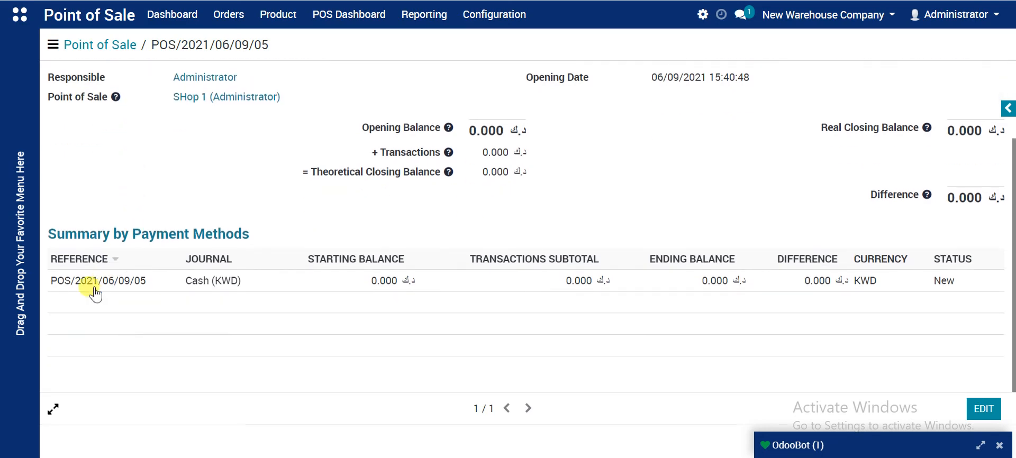
pyautogui.scroll(2, 656, 236)
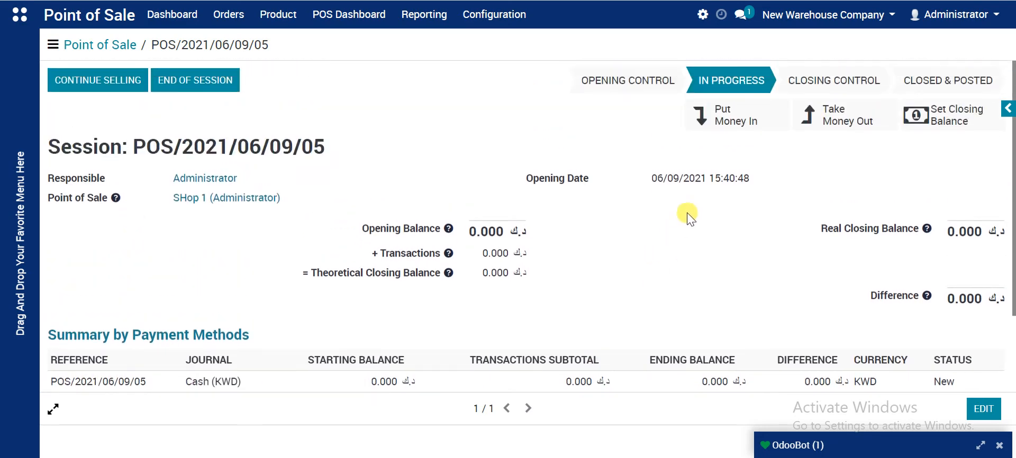
# Continue selling in the SHop 1 session to open its sales screen.
pyautogui.click(734, 118)
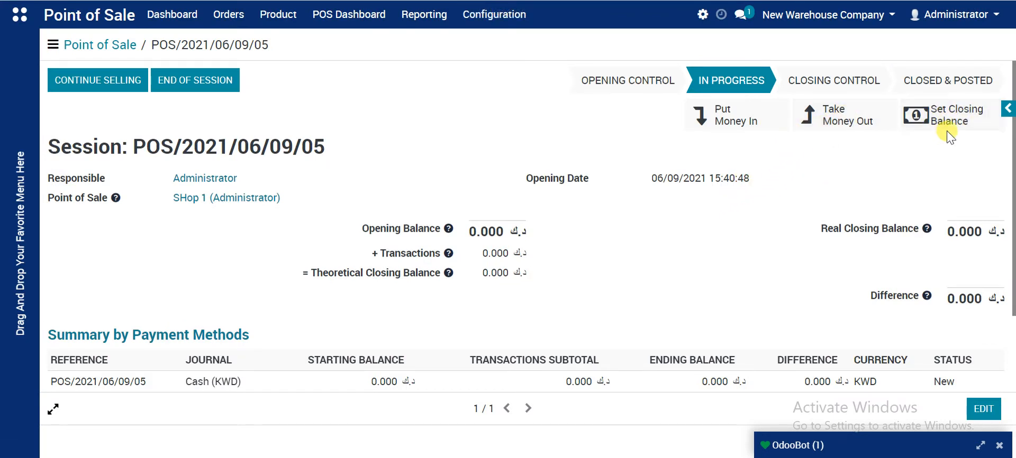
pyautogui.click(120, 84)
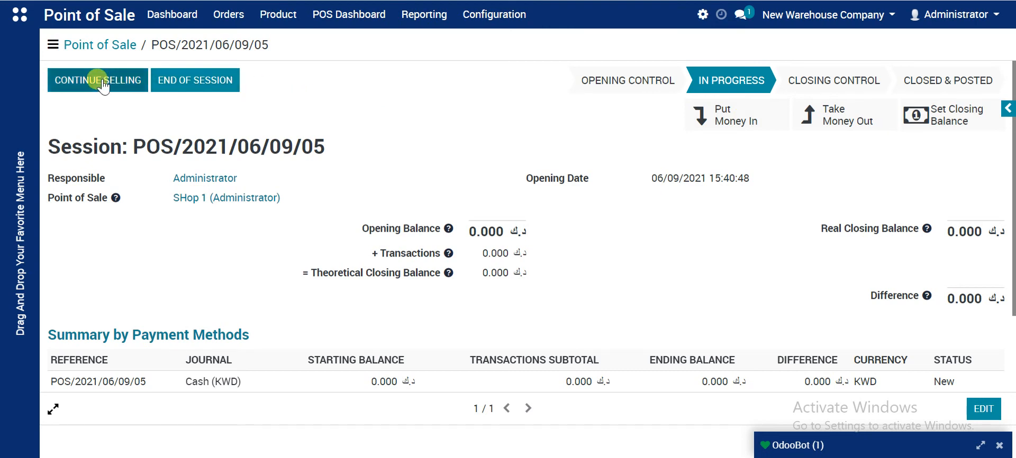
pyautogui.click(103, 84)
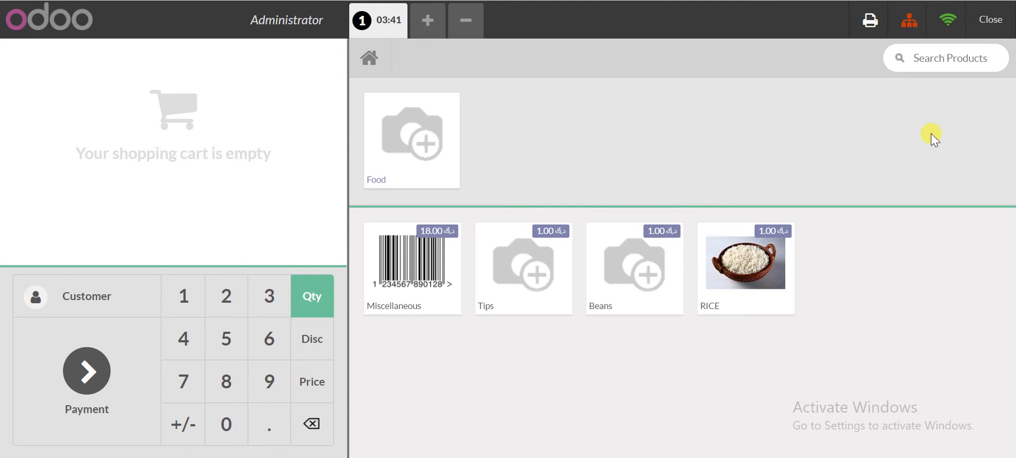
# Browse the Food category and its Grains subcategory for products, and return to the full product list.
pyautogui.click(403, 142)
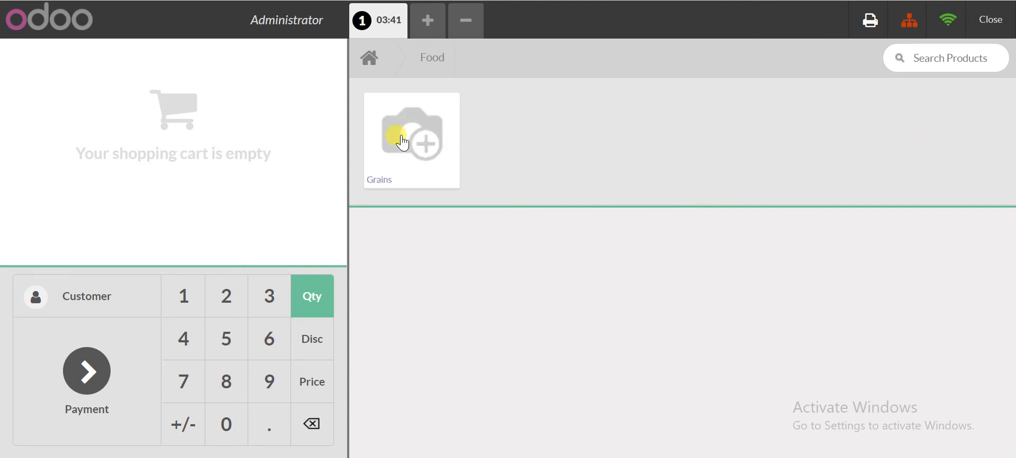
pyautogui.click(402, 142)
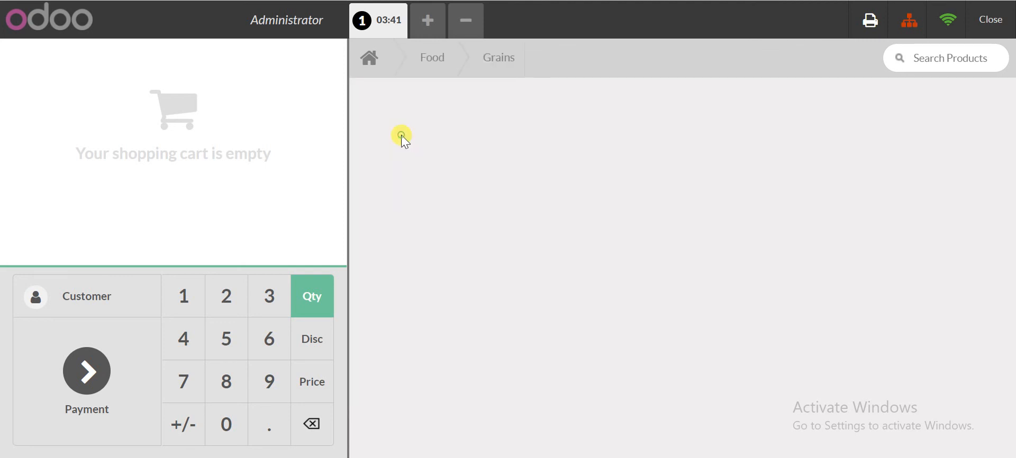
pyautogui.click(415, 72)
pyautogui.click(382, 68)
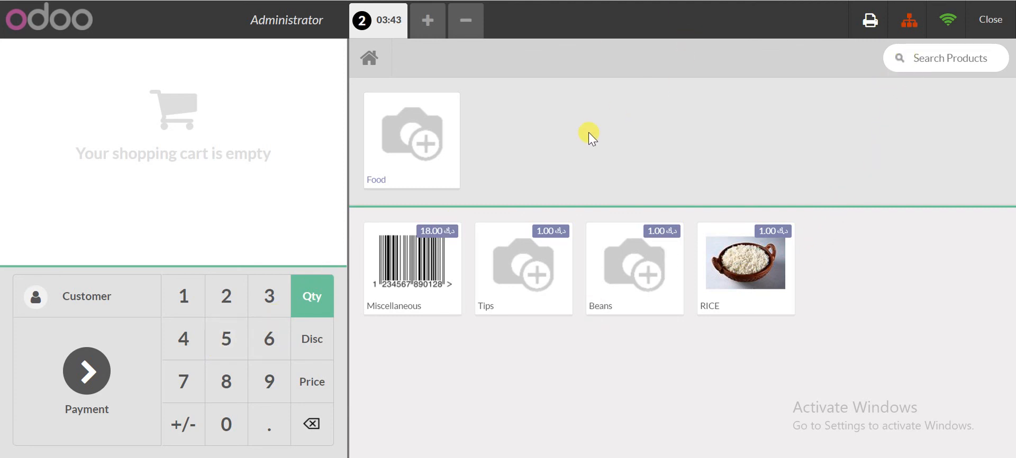
# Add 3 units of RICE and 2 units of Miscellaneous to the order.
pyautogui.click(758, 269)
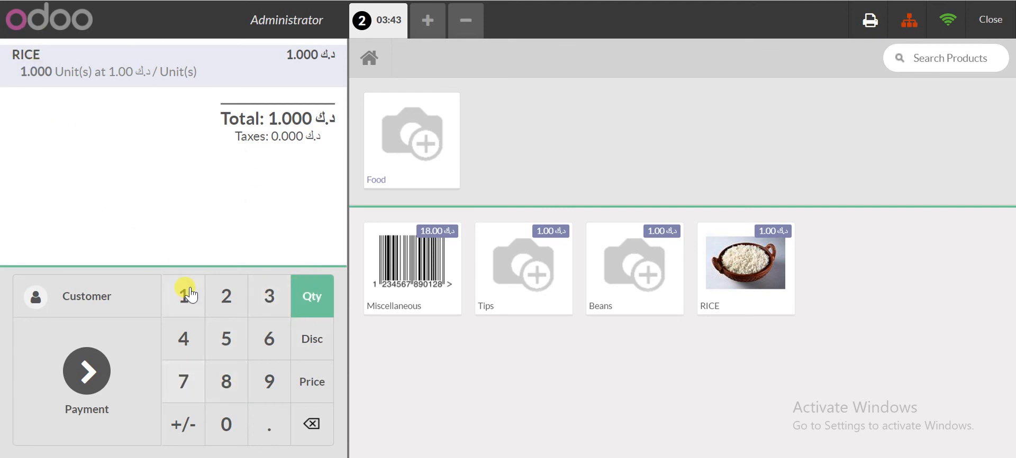
pyautogui.click(267, 298)
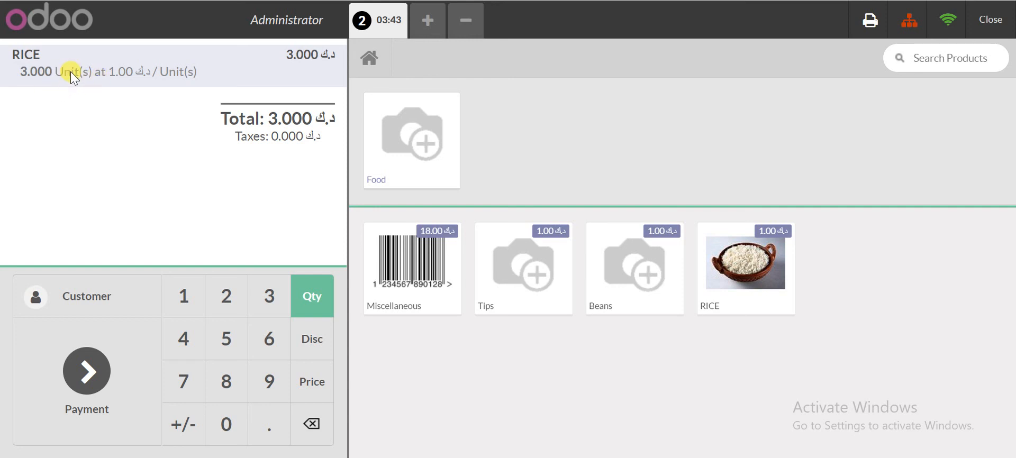
pyautogui.click(416, 256)
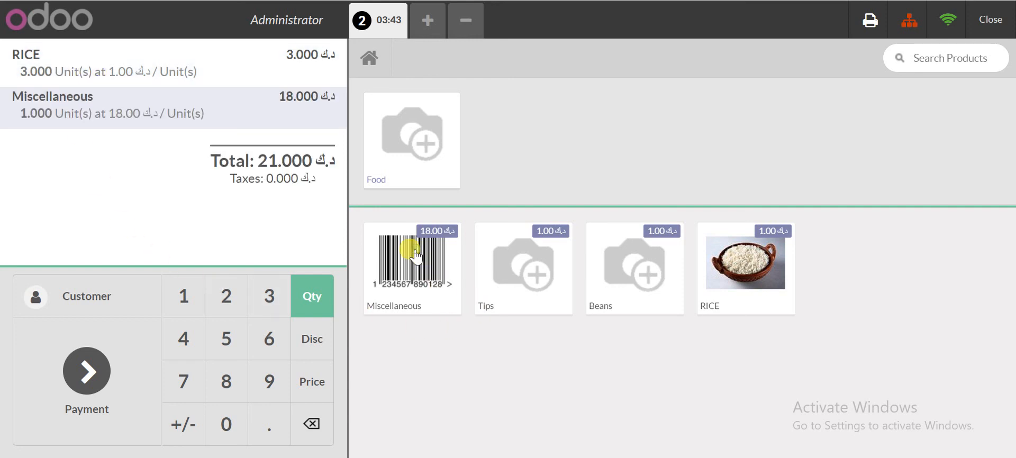
pyautogui.click(222, 309)
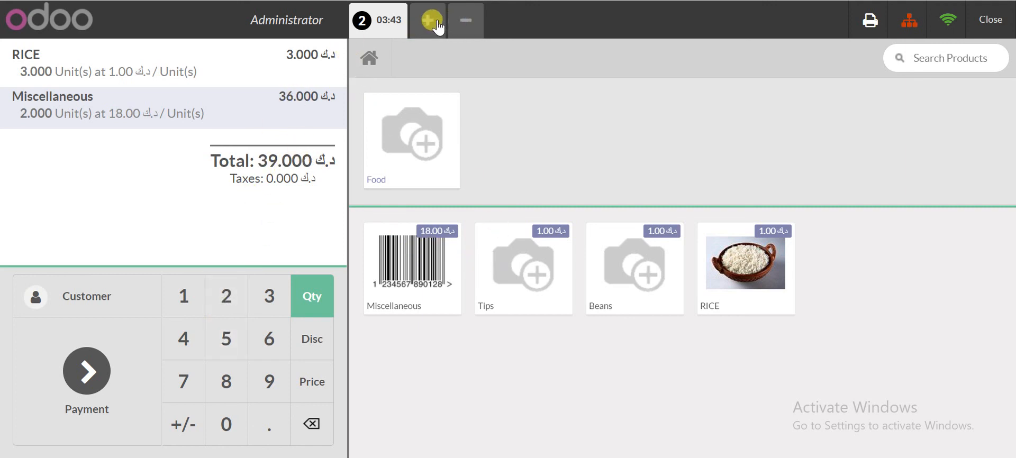
# Destroy the current order and fill a fresh one with 3 units of RICE and 1 unit of Tips.
pyautogui.click(456, 24)
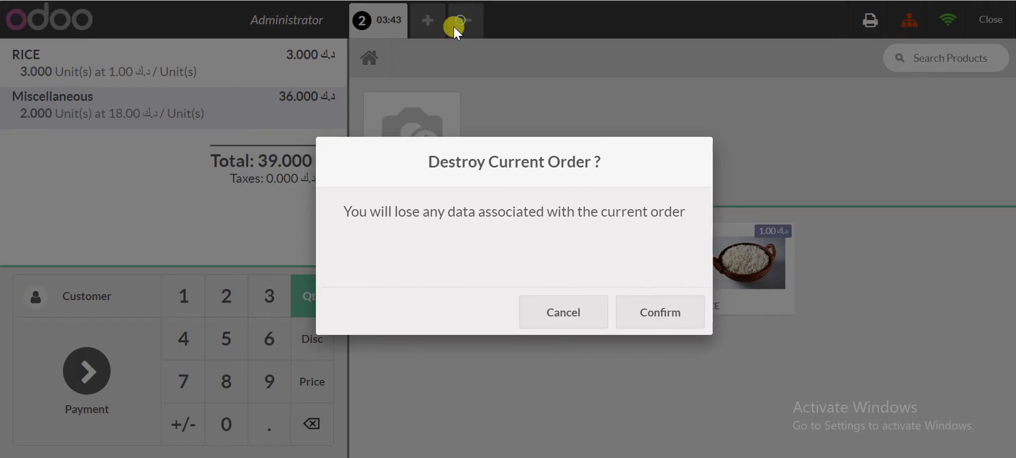
pyautogui.click(640, 312)
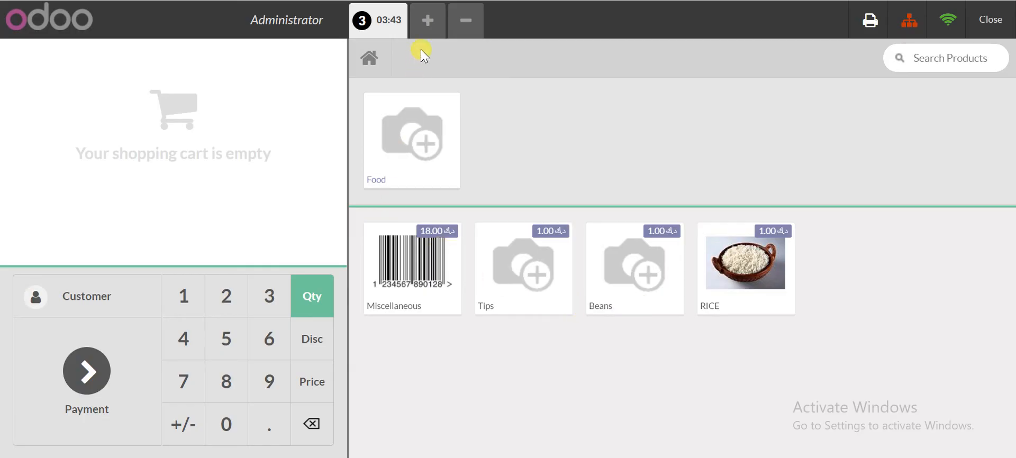
pyautogui.click(730, 271)
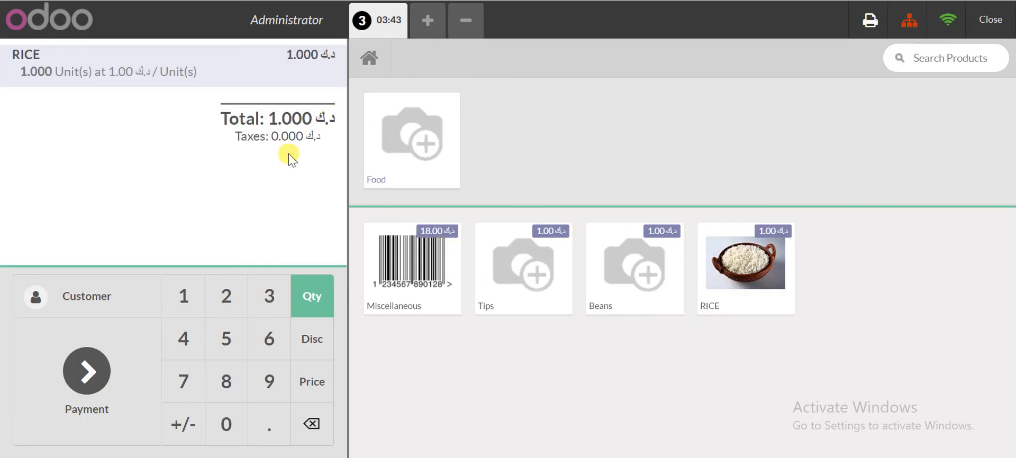
pyautogui.click(268, 301)
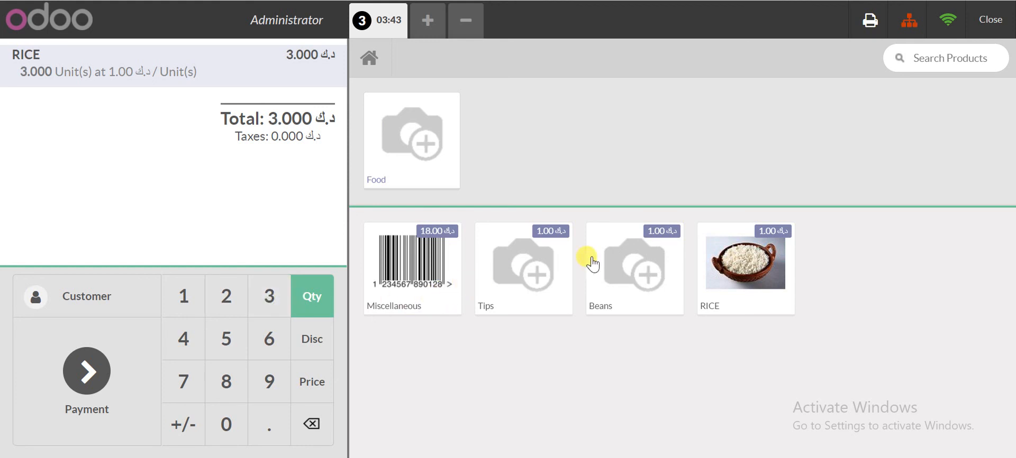
pyautogui.click(534, 257)
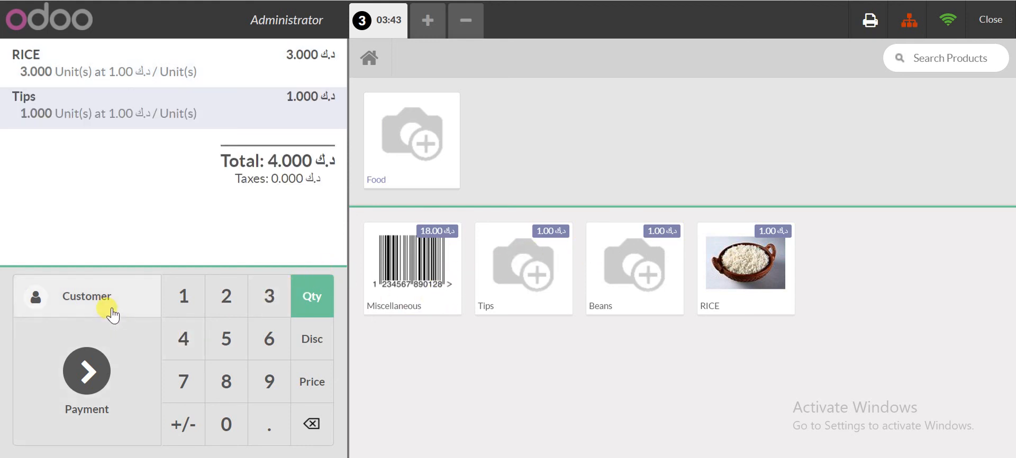
# Proceed to payment for the RICE and Tips order and try a Cash (KWD) payment line.
pyautogui.click(81, 315)
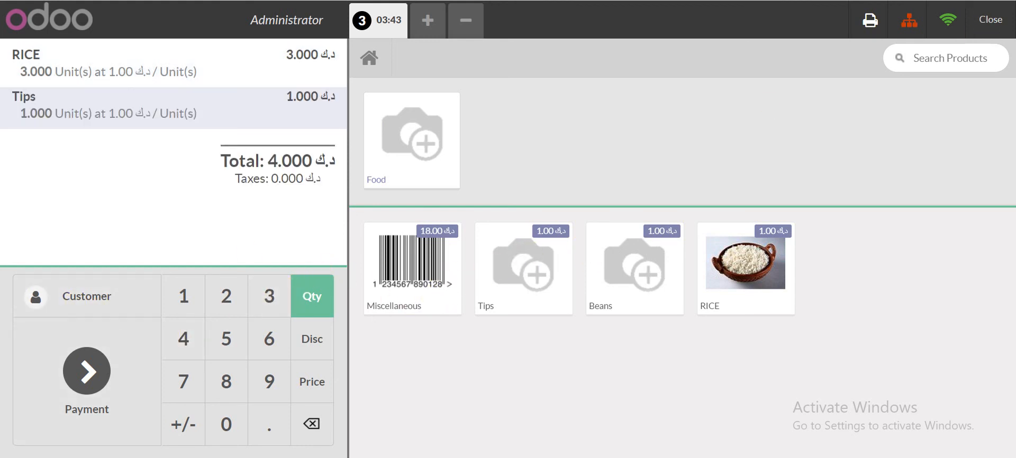
pyautogui.click(79, 371)
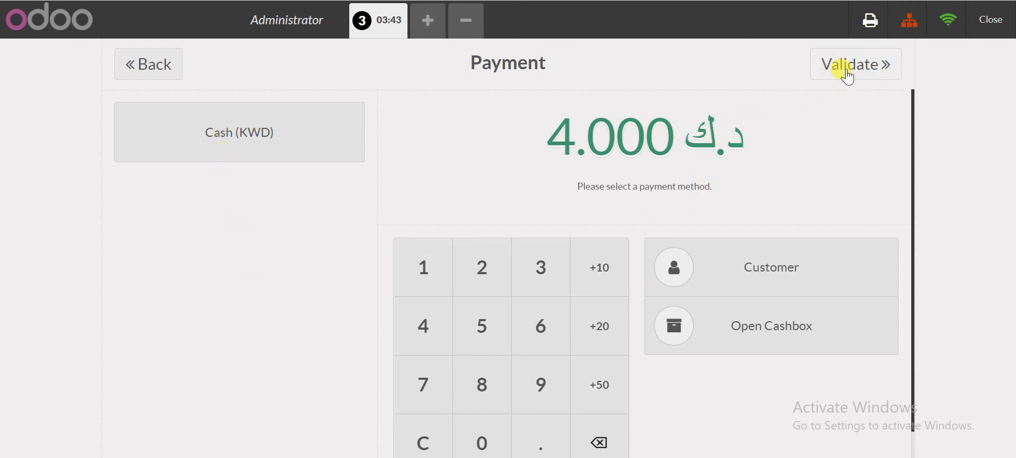
pyautogui.click(263, 129)
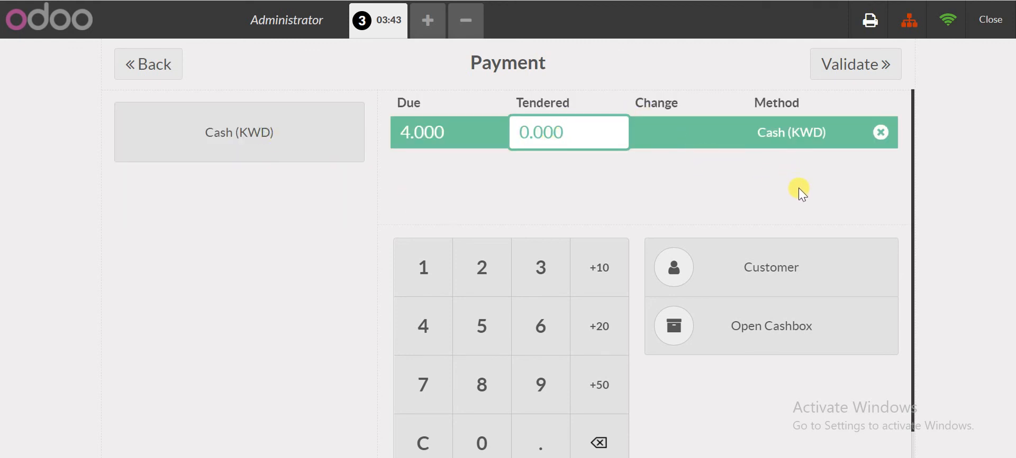
pyautogui.scroll(-1, 802, 193)
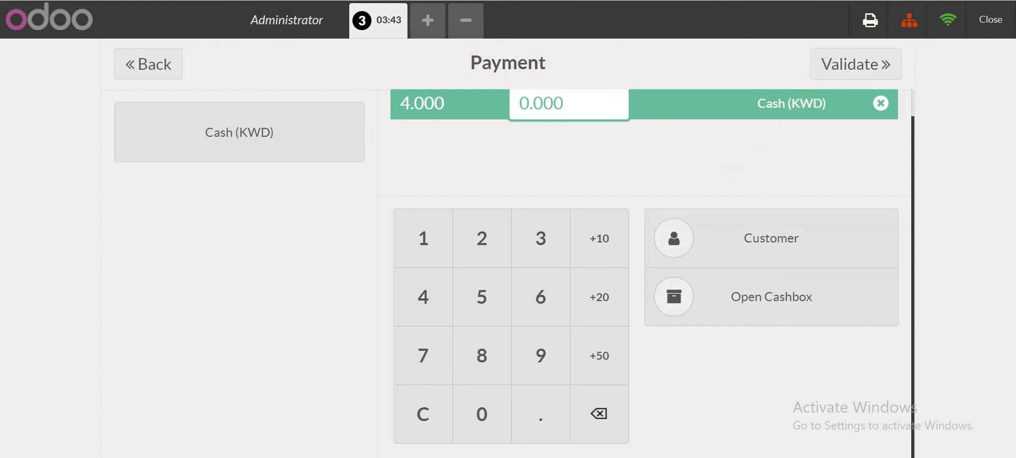
pyautogui.click(757, 232)
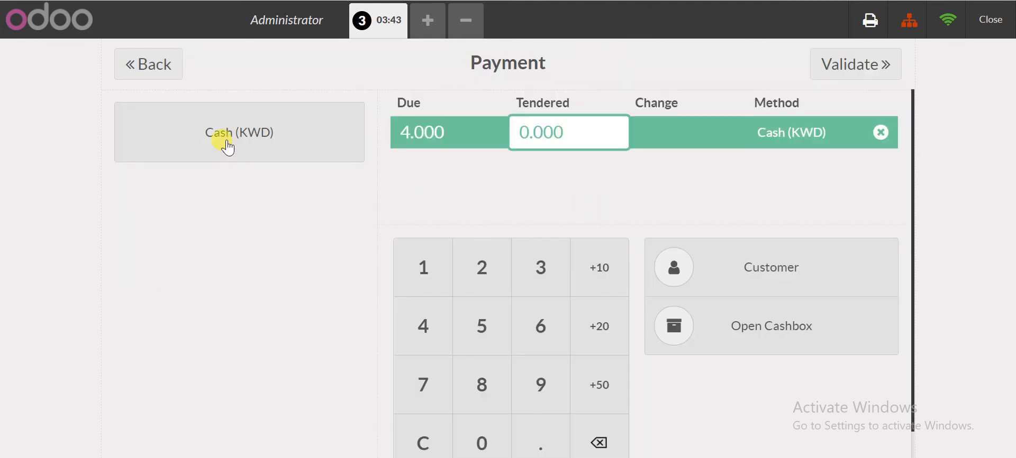
pyautogui.click(219, 151)
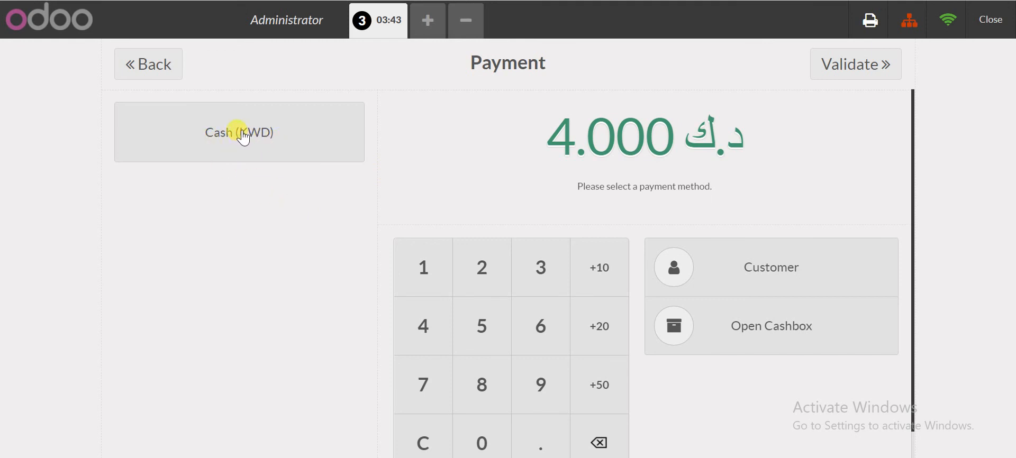
# Pay the order in Cash (KWD) with 40.000 tendered, validate it and start the next order.
pyautogui.click(211, 134)
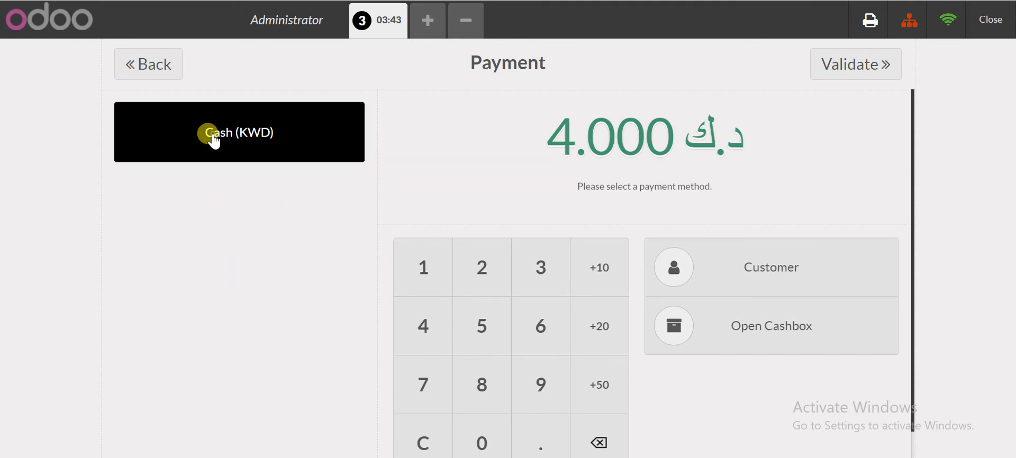
pyautogui.click(402, 338)
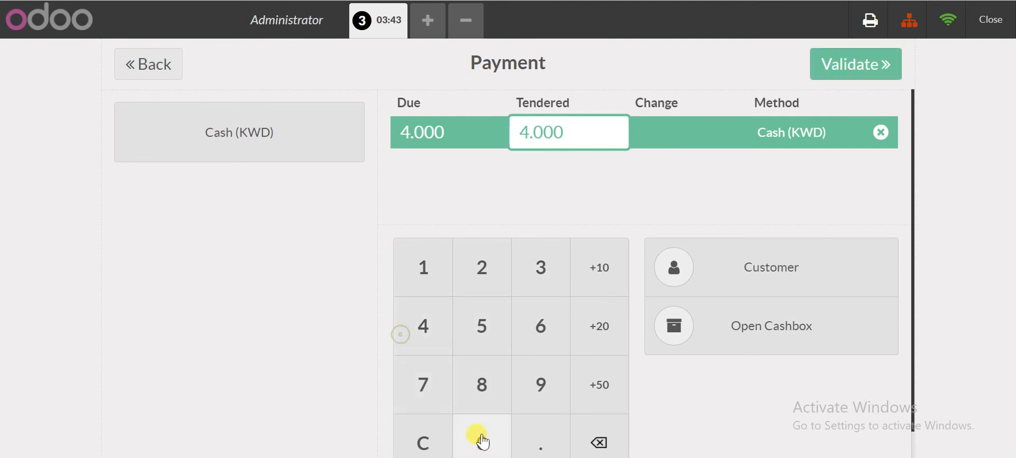
pyautogui.click(480, 438)
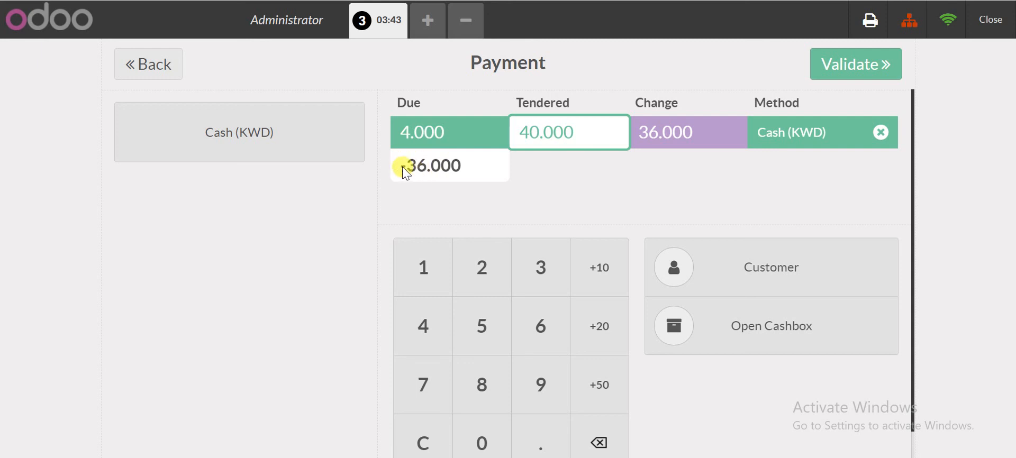
pyautogui.click(852, 68)
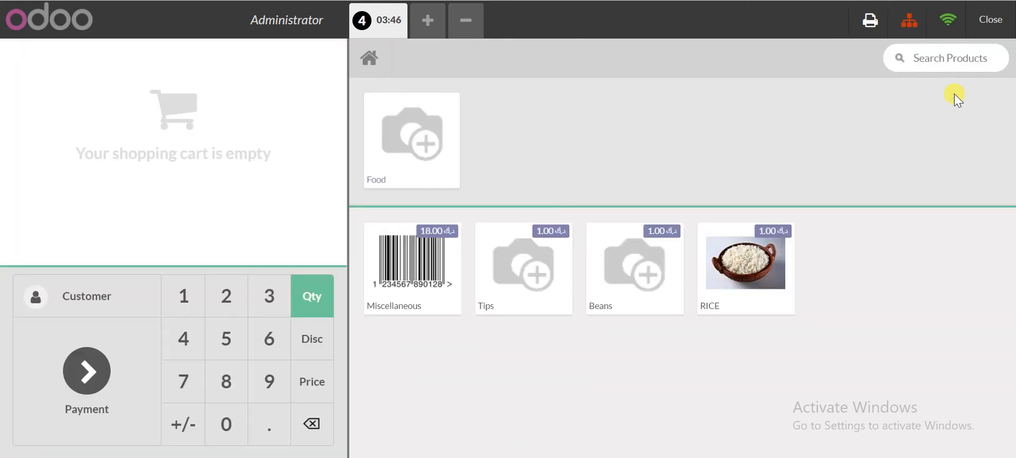